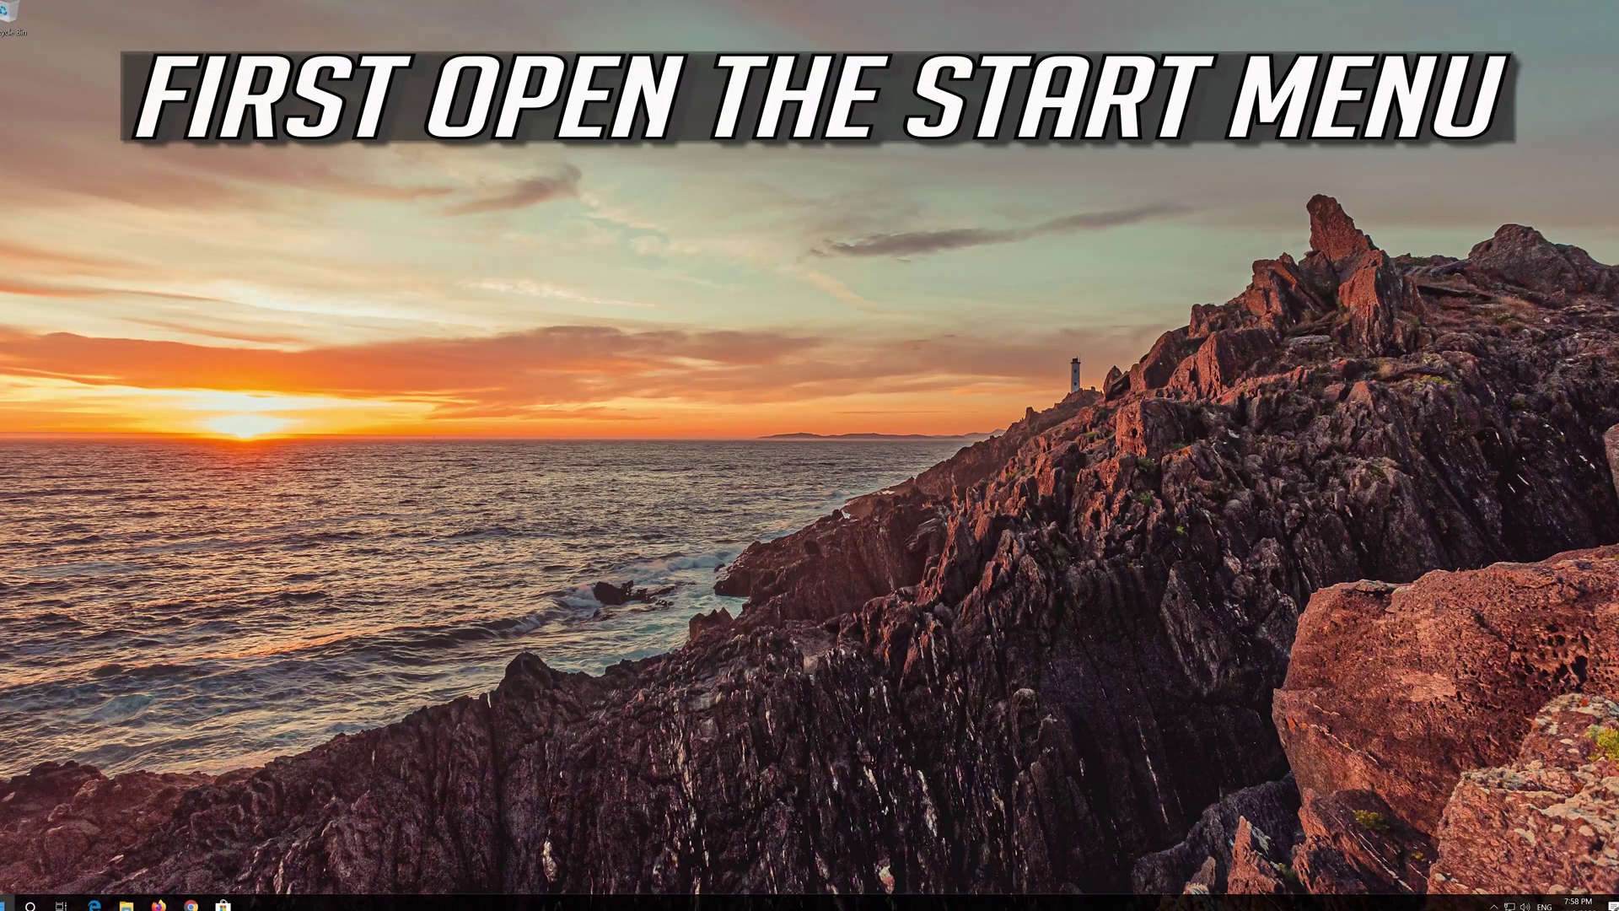
Step: Launch the Settings app from the Start menu's gear icon
mouse_move(7, 848)
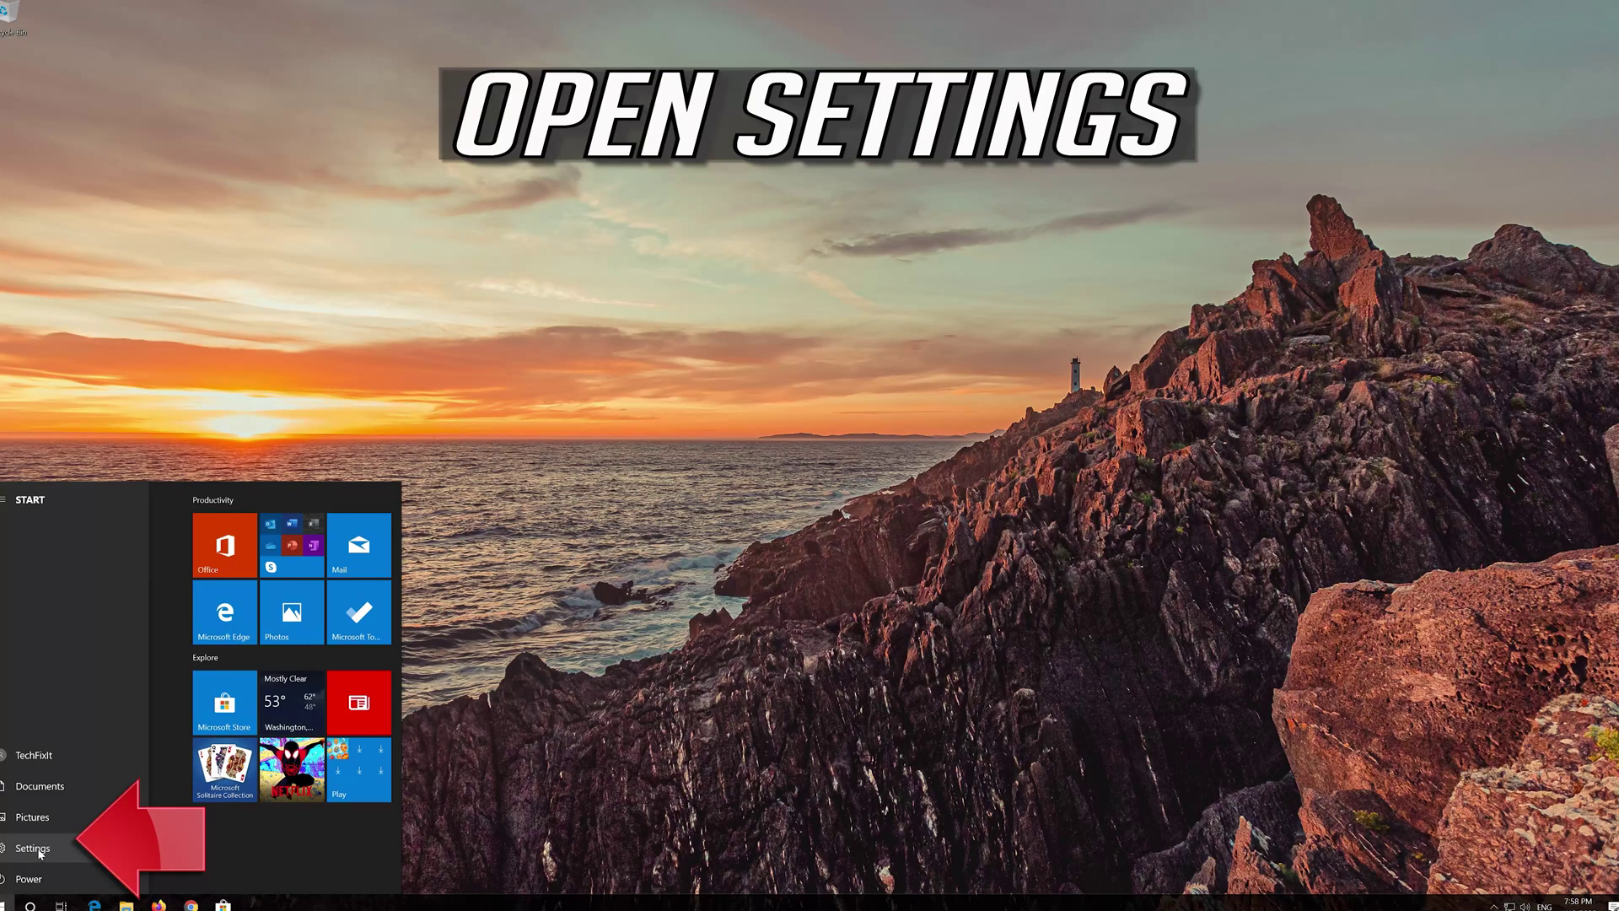
left_click(39, 850)
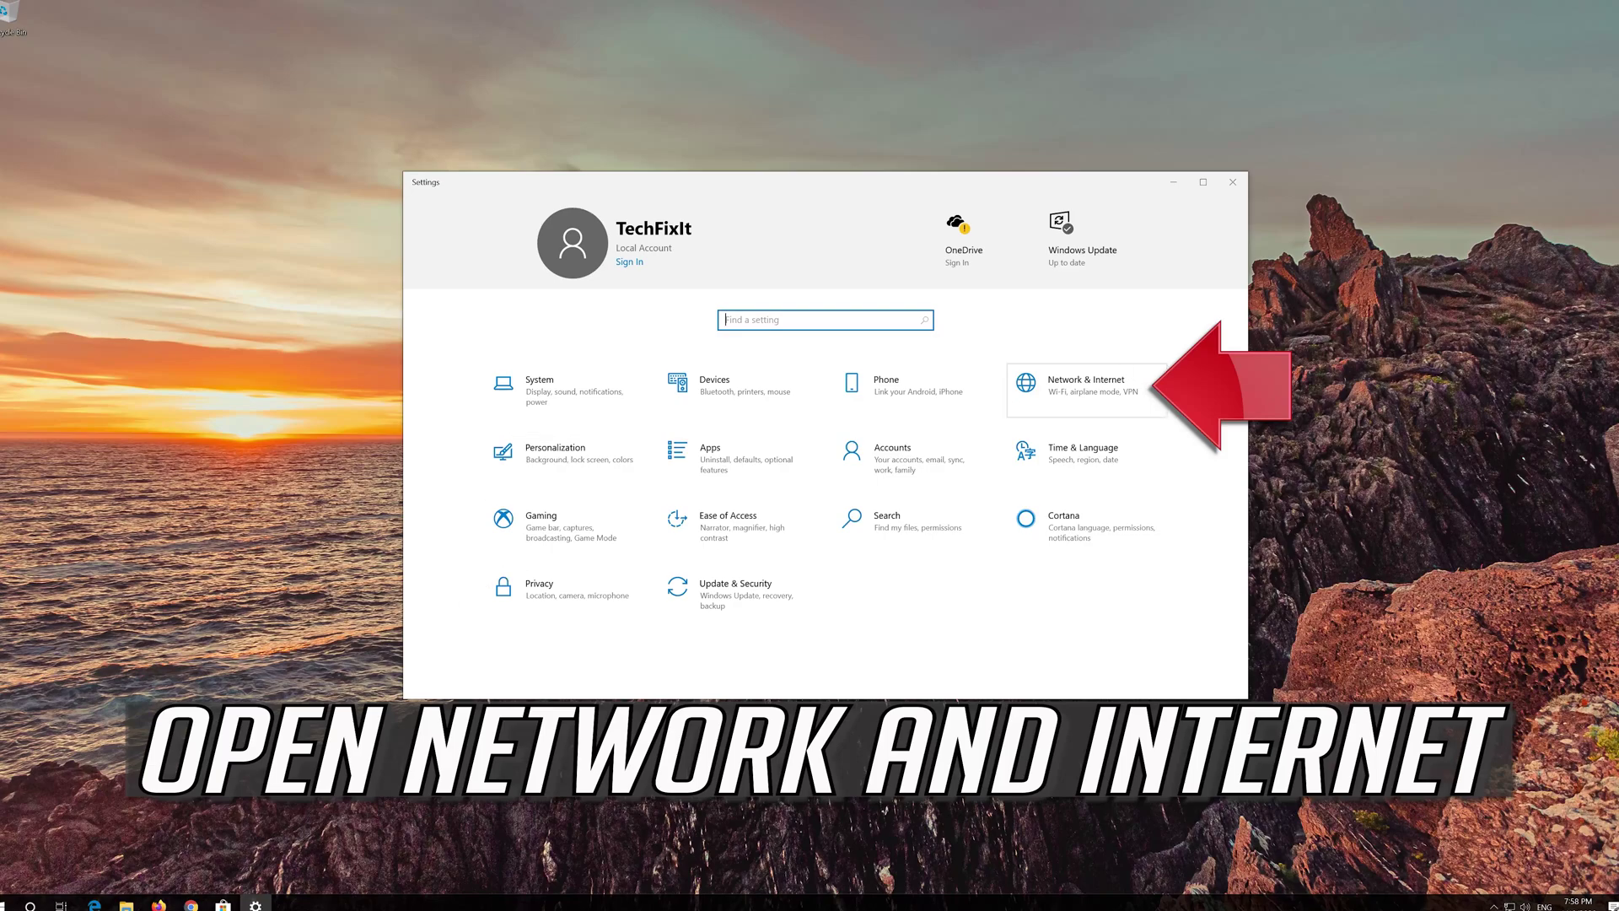
Step: Go to the Network & Internet status page and open Network reset
left_click(1084, 392)
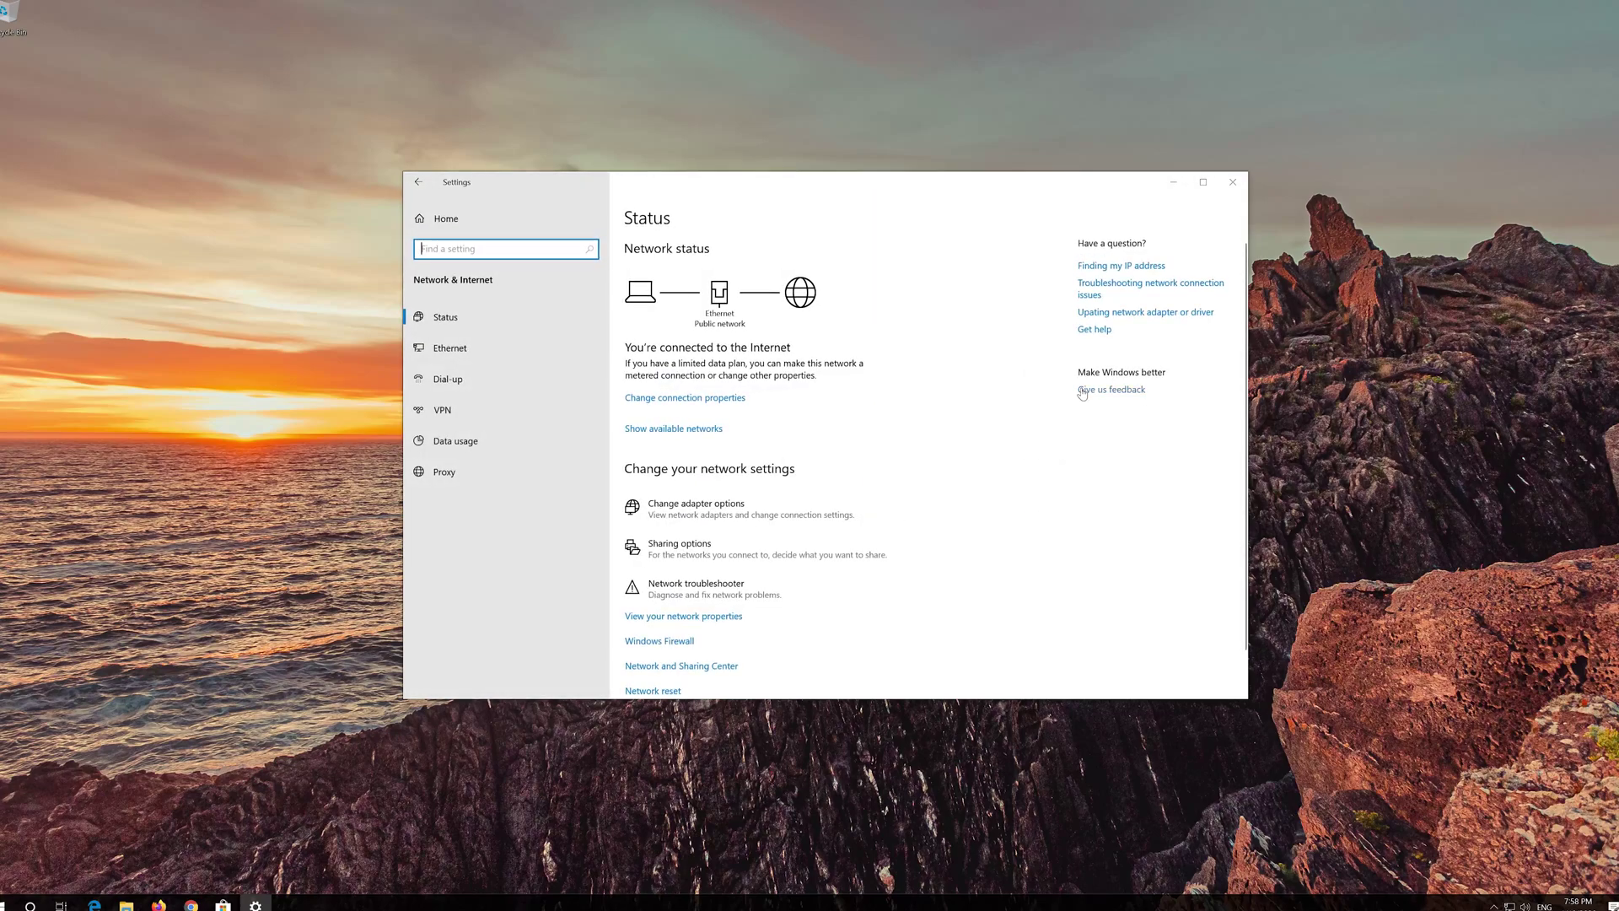
scroll(781, 455, "down", 1)
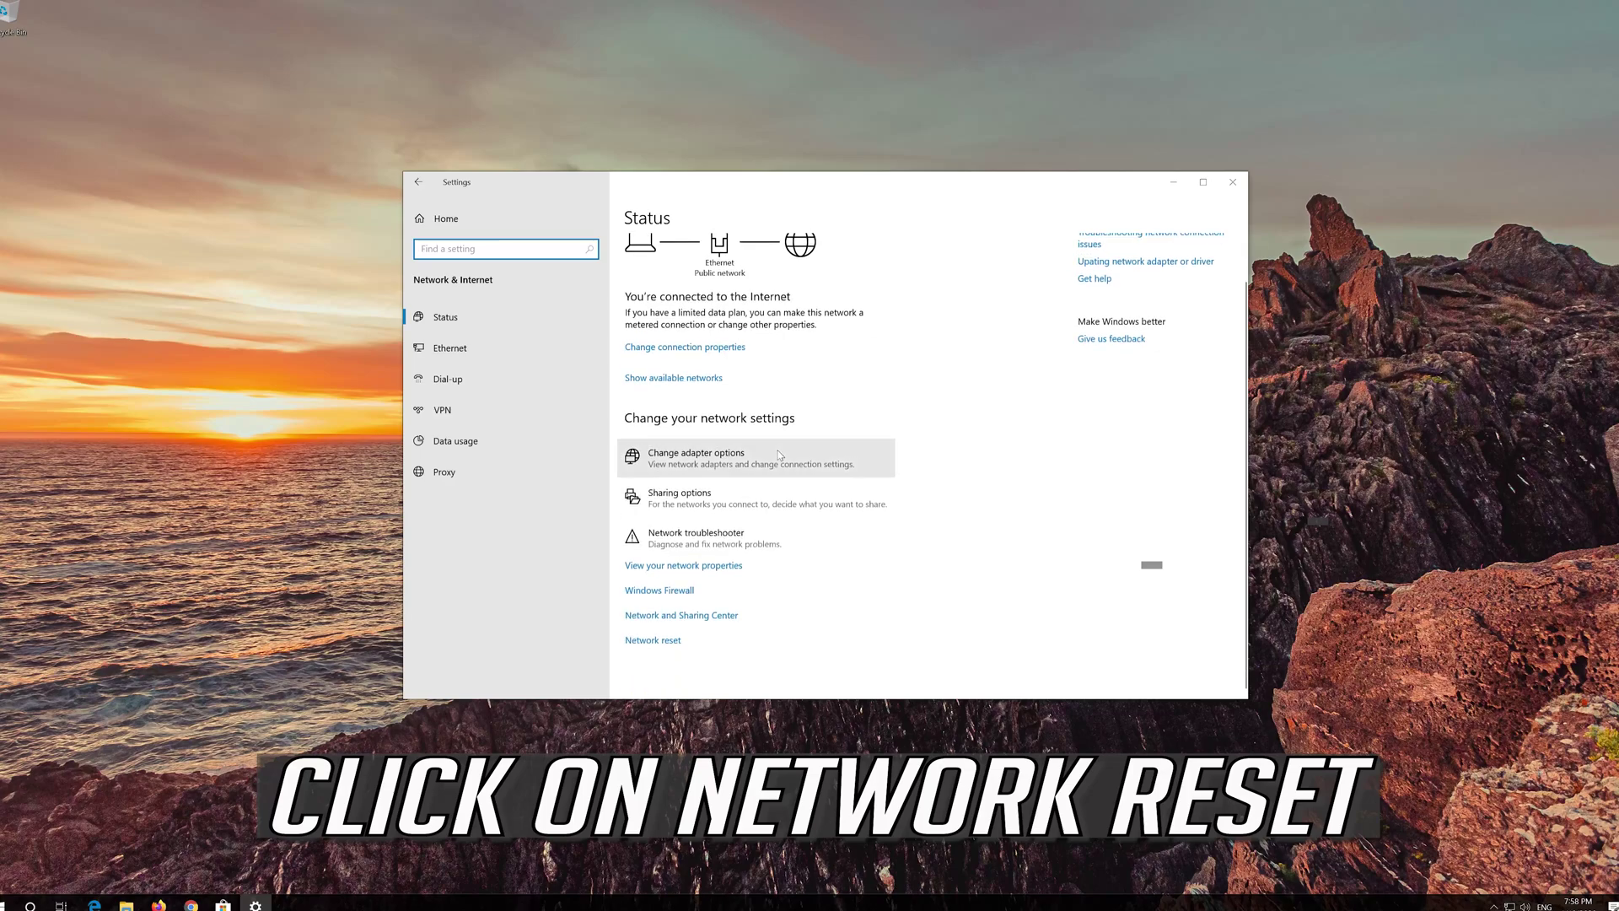
left_click(679, 642)
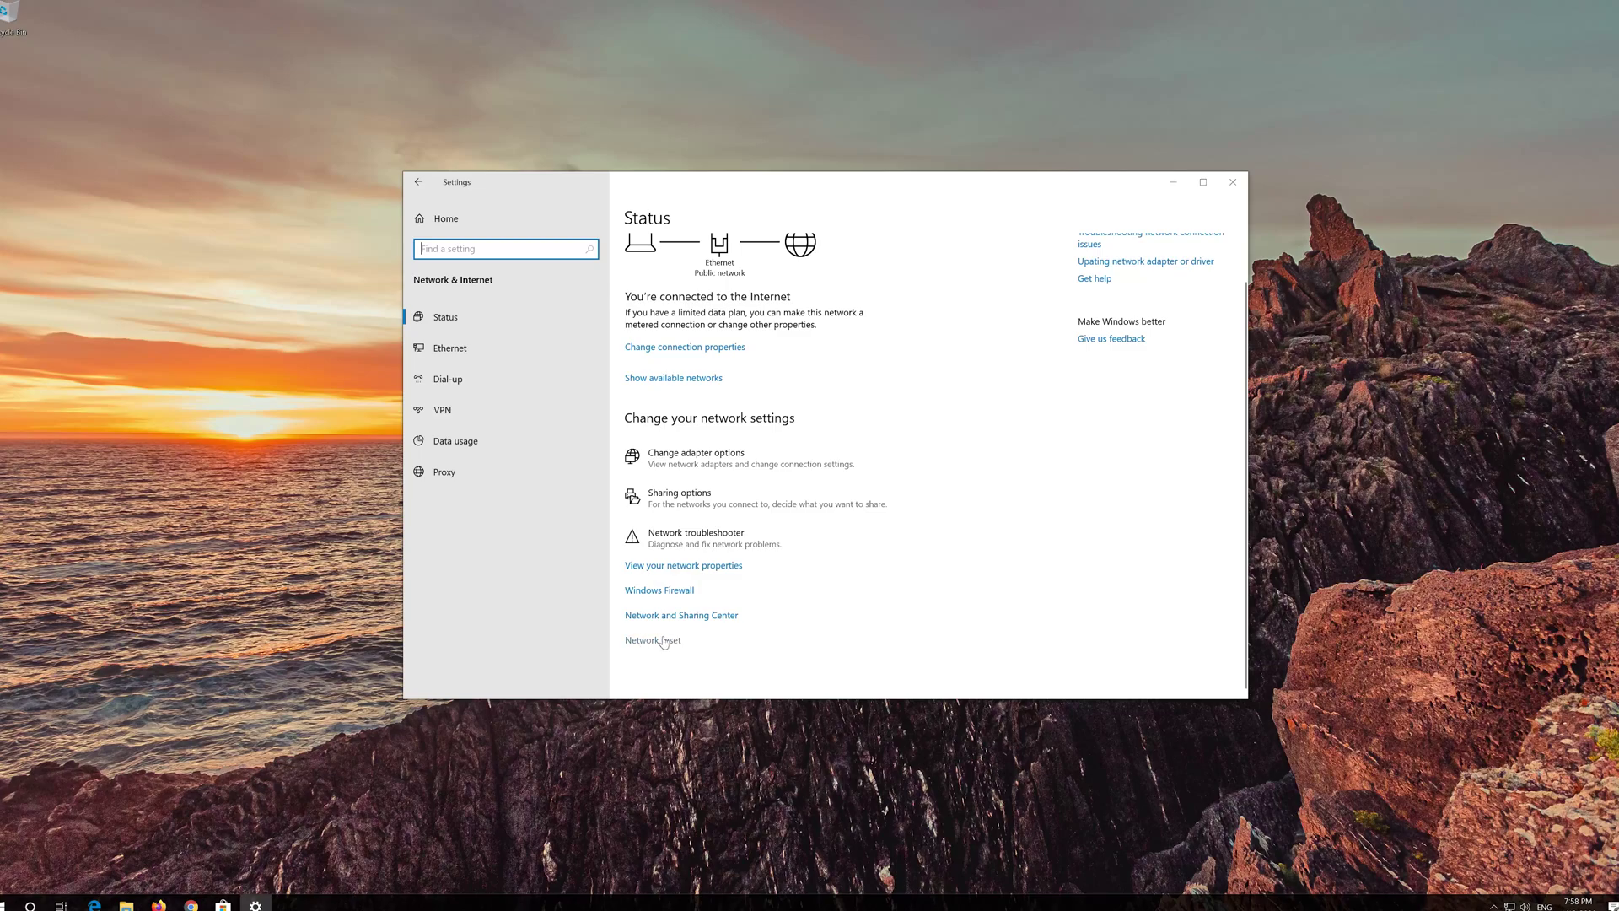
left_click(665, 641)
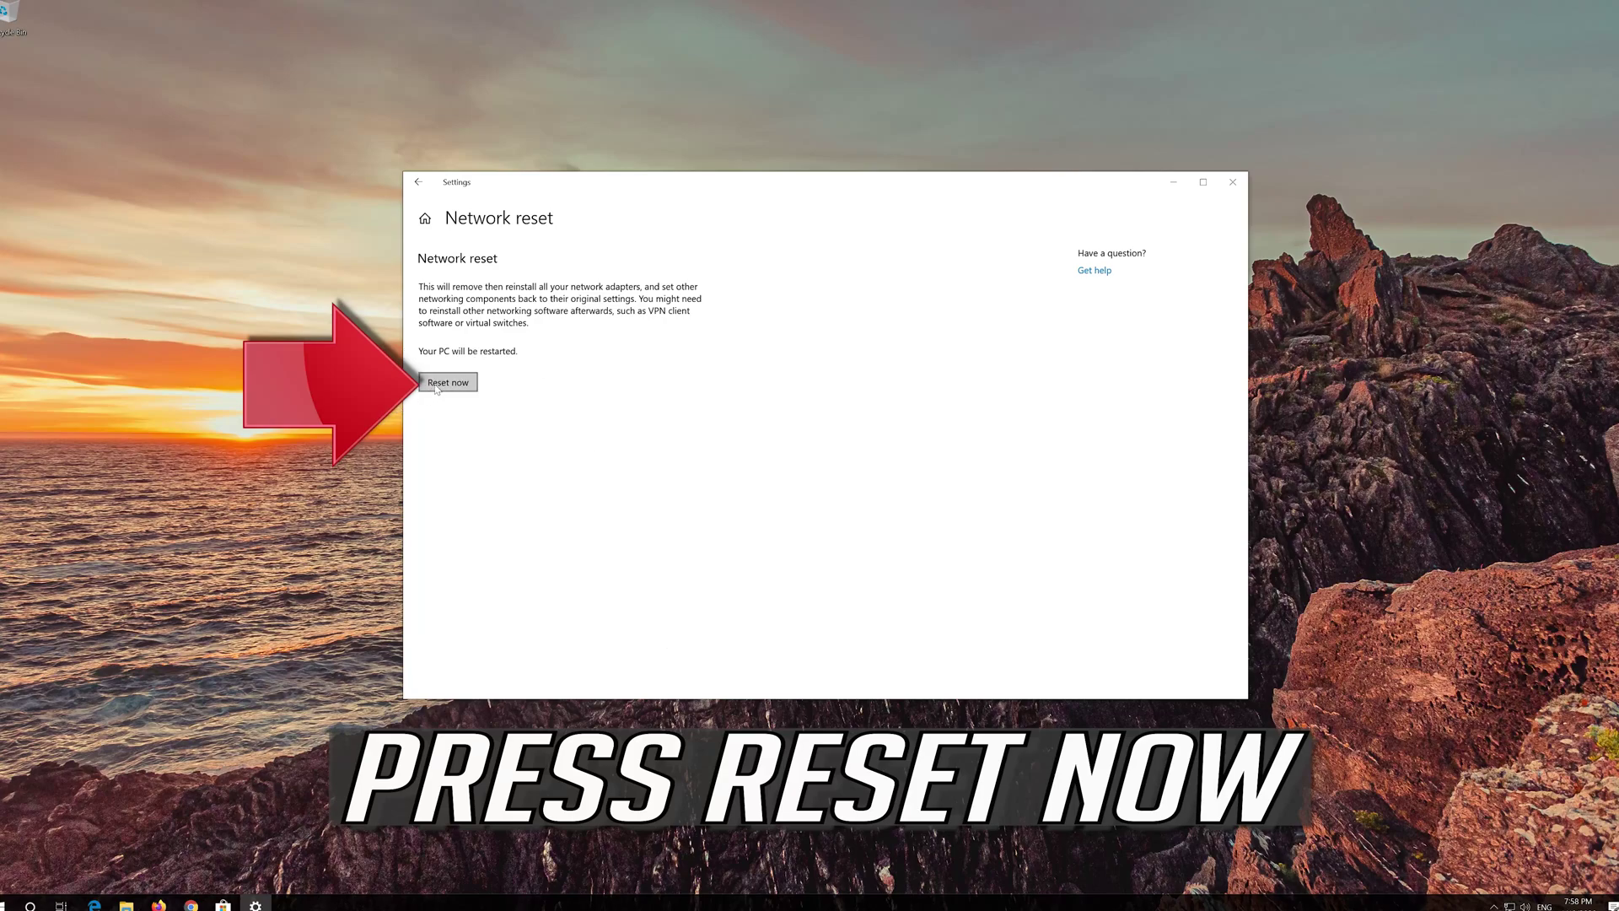
Step: Confirm the network reset, dismiss the 5-minute shutdown notice, and close Settings
left_click(437, 386)
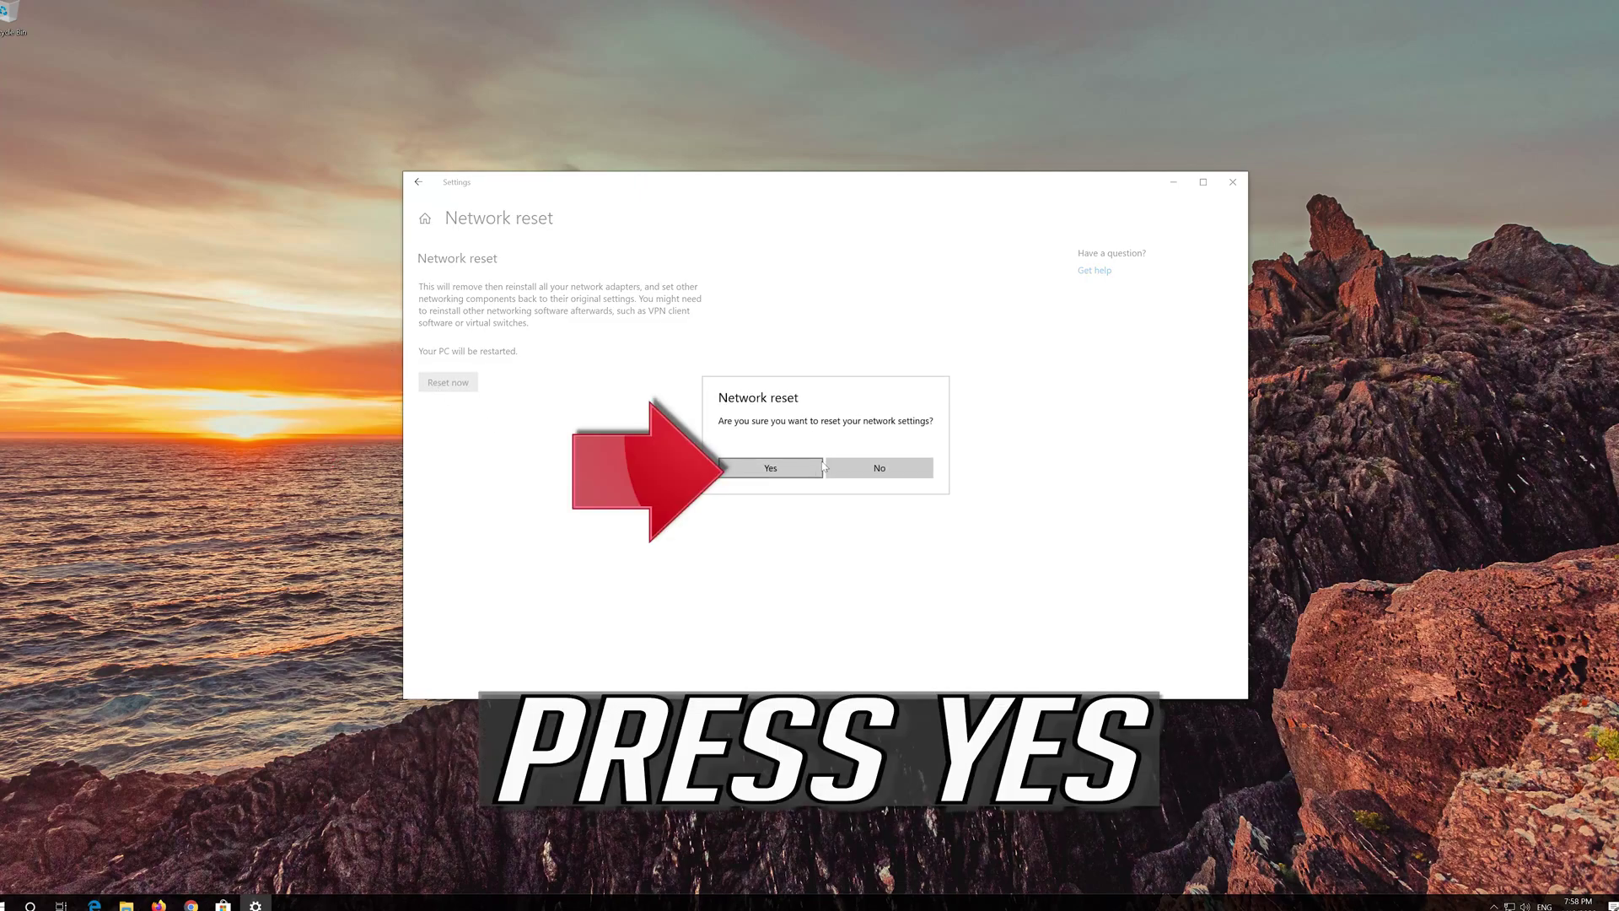
left_click(770, 469)
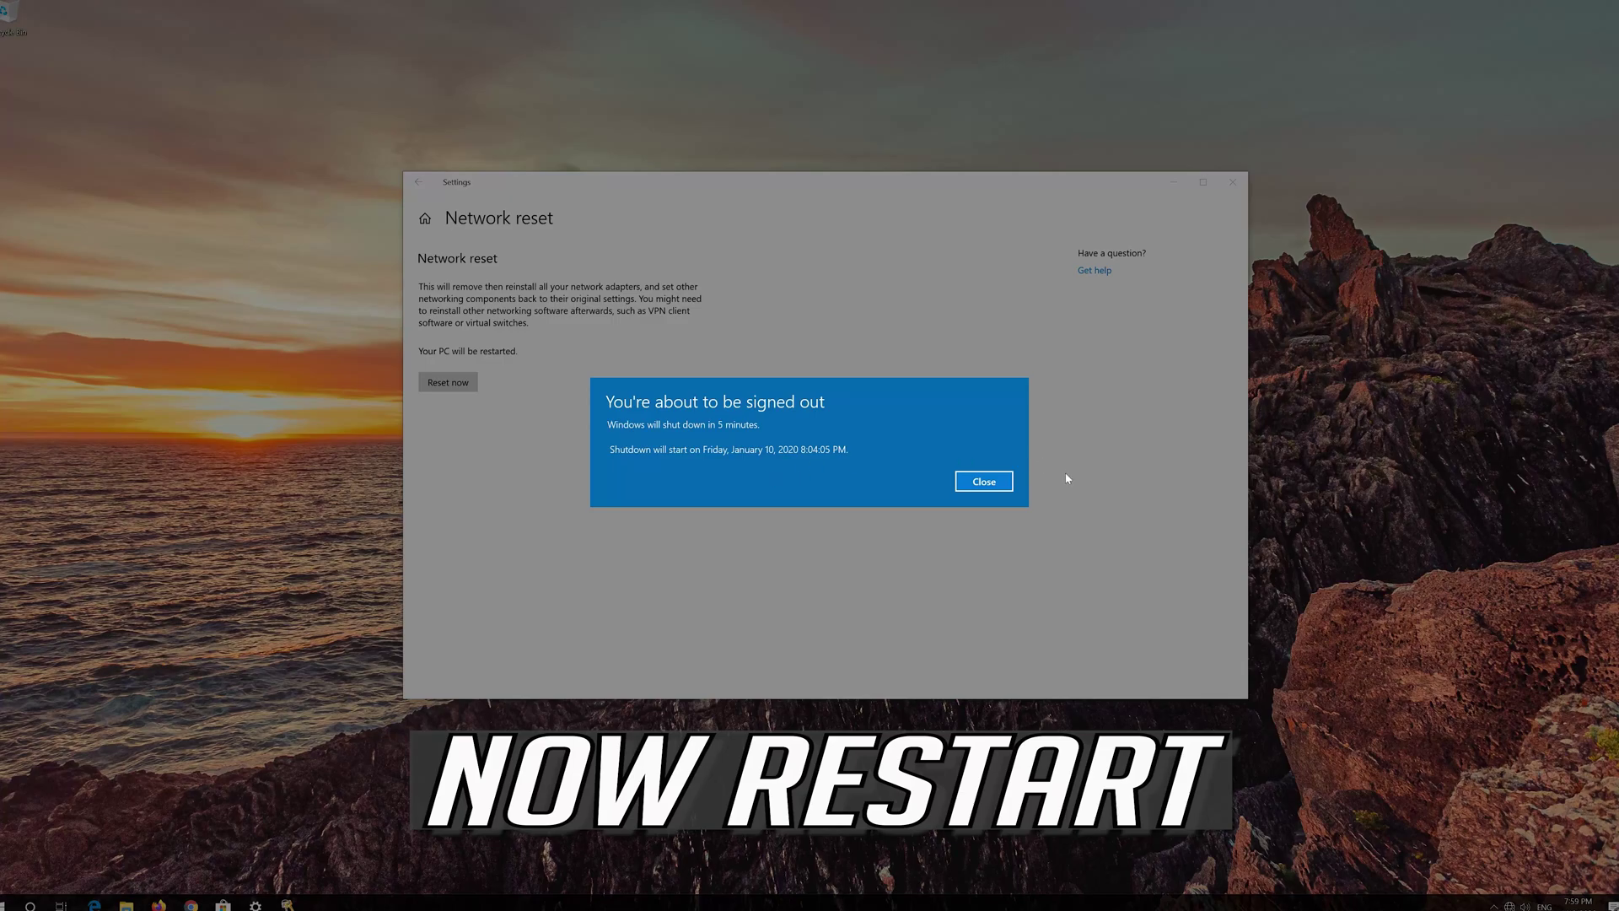
left_click(983, 482)
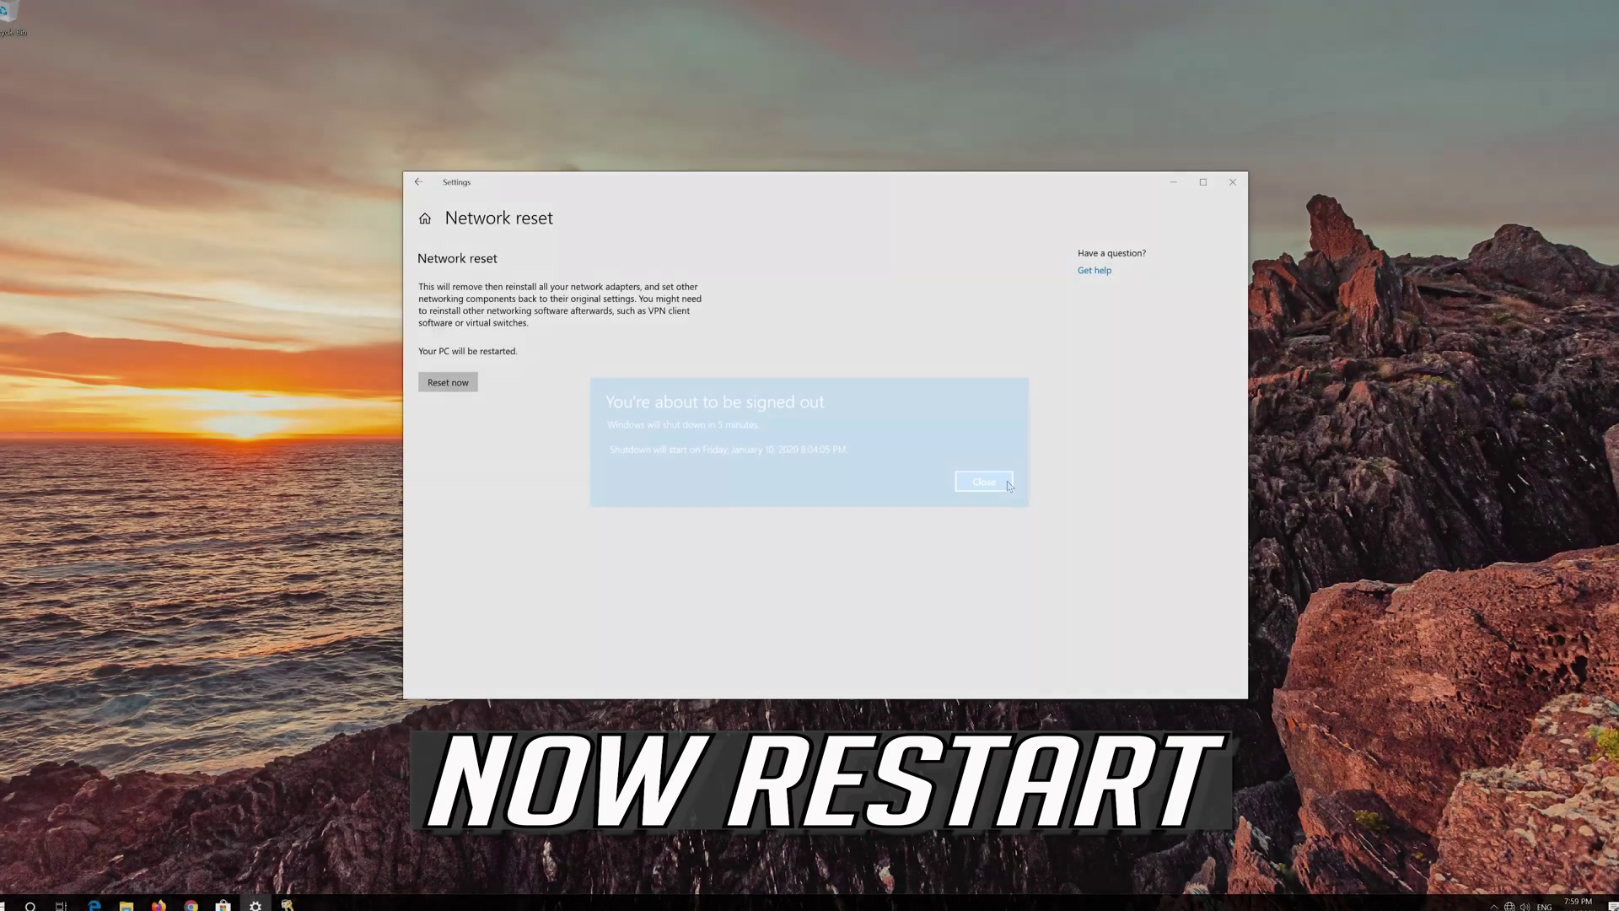
left_click(1233, 182)
Step: Restart the PC from the Start menu's Power options
key("super")
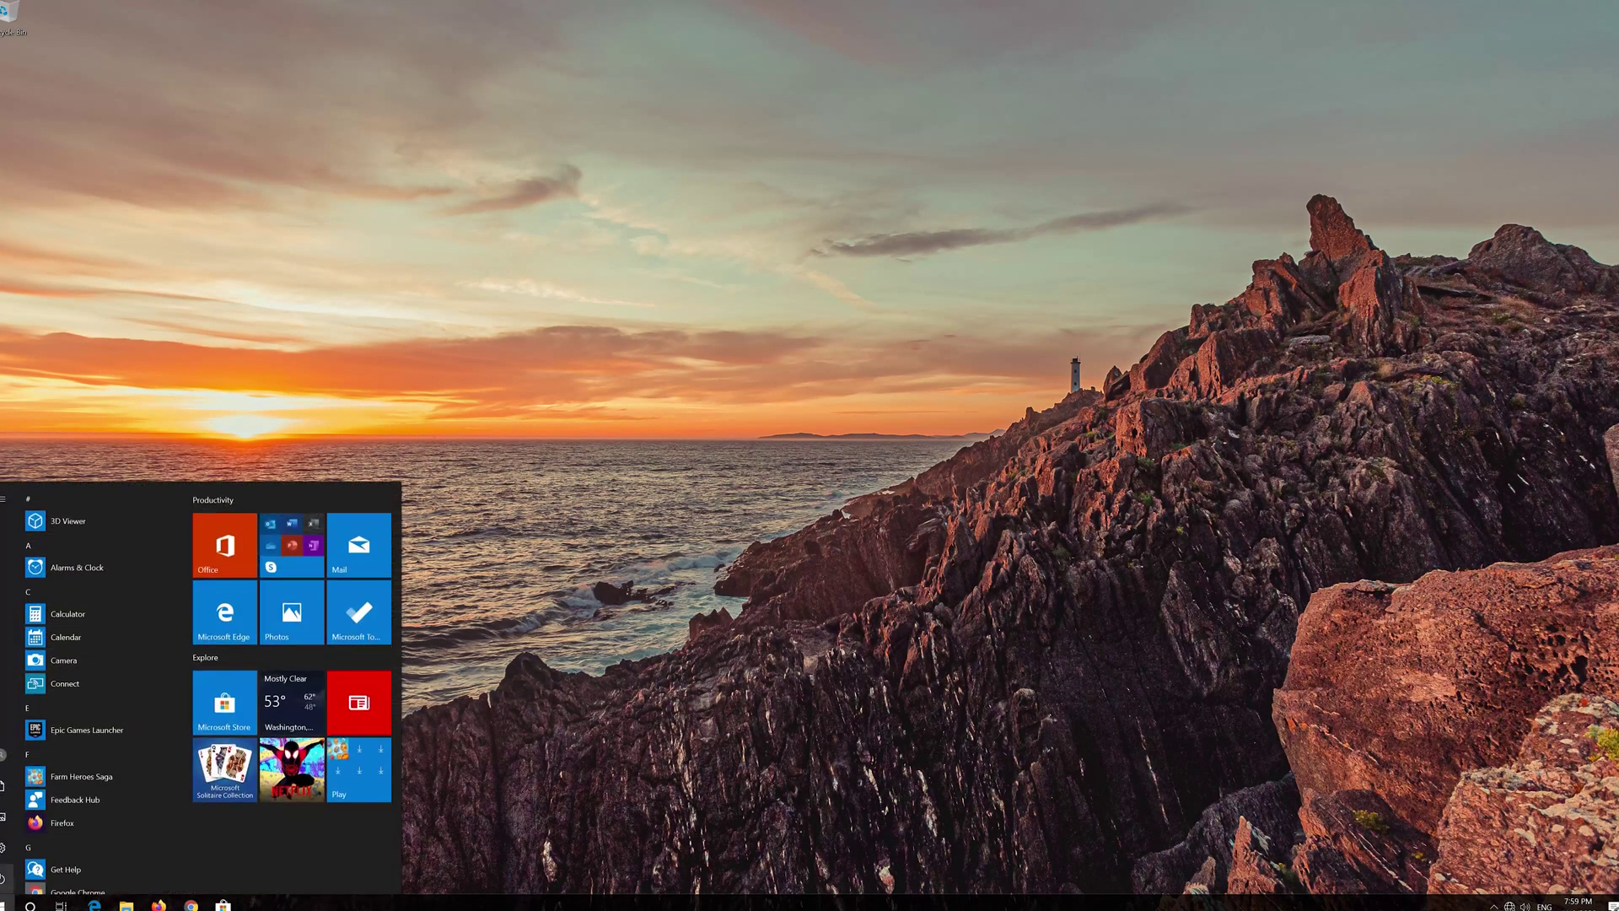
mouse_move(2, 876)
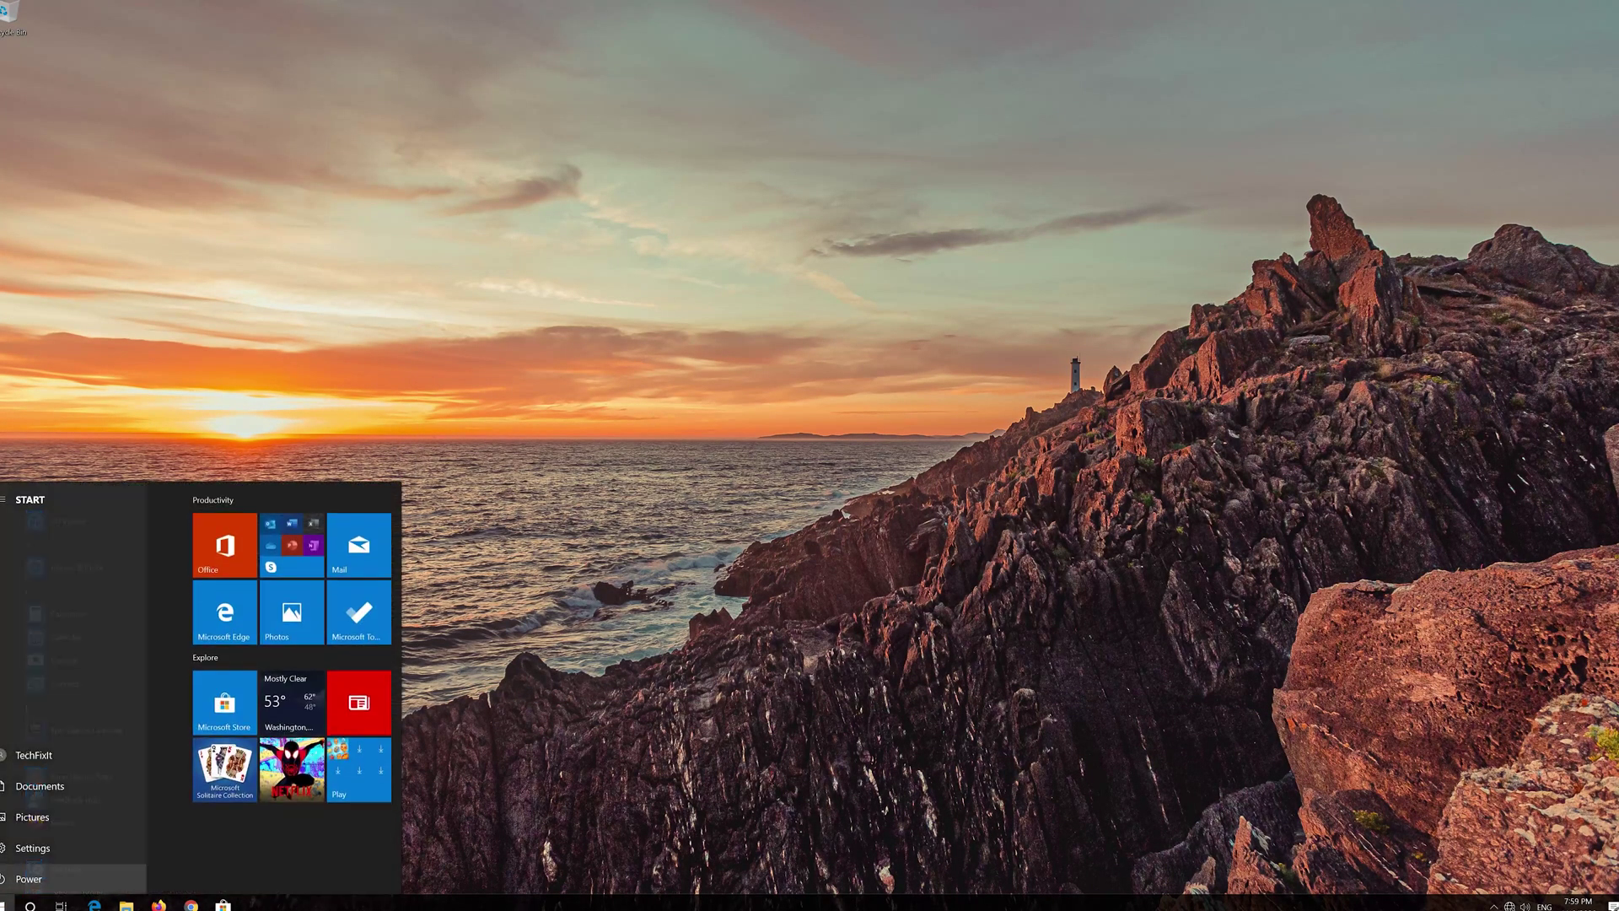
left_click(7, 879)
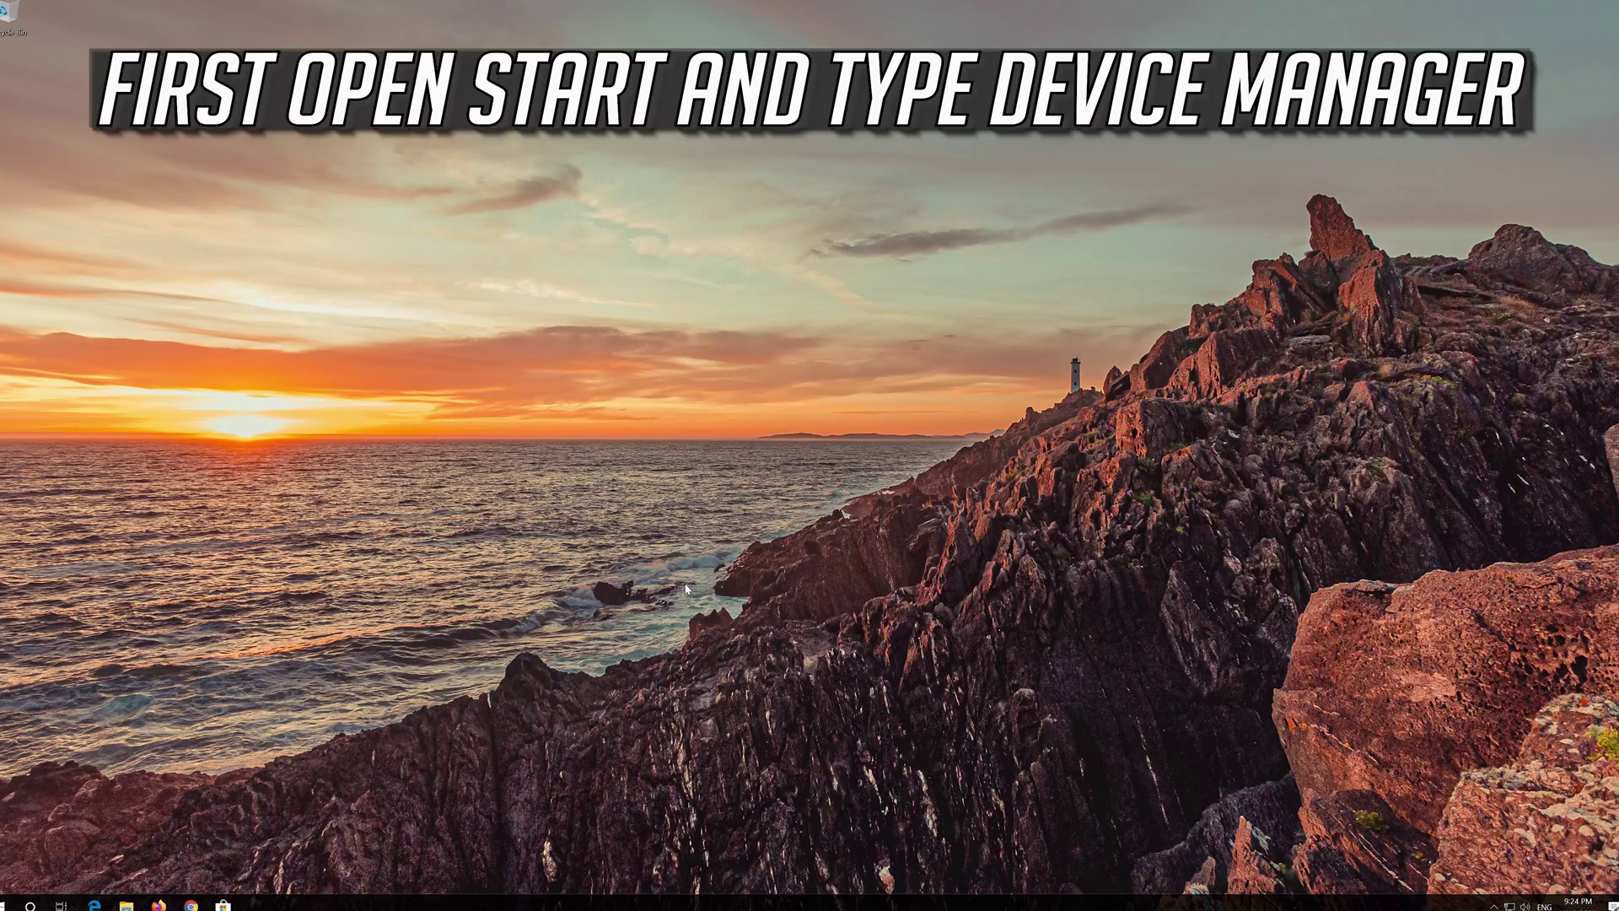
Step: Search 'device manager' from Start and launch Device Manager
key("super")
type("device manager")
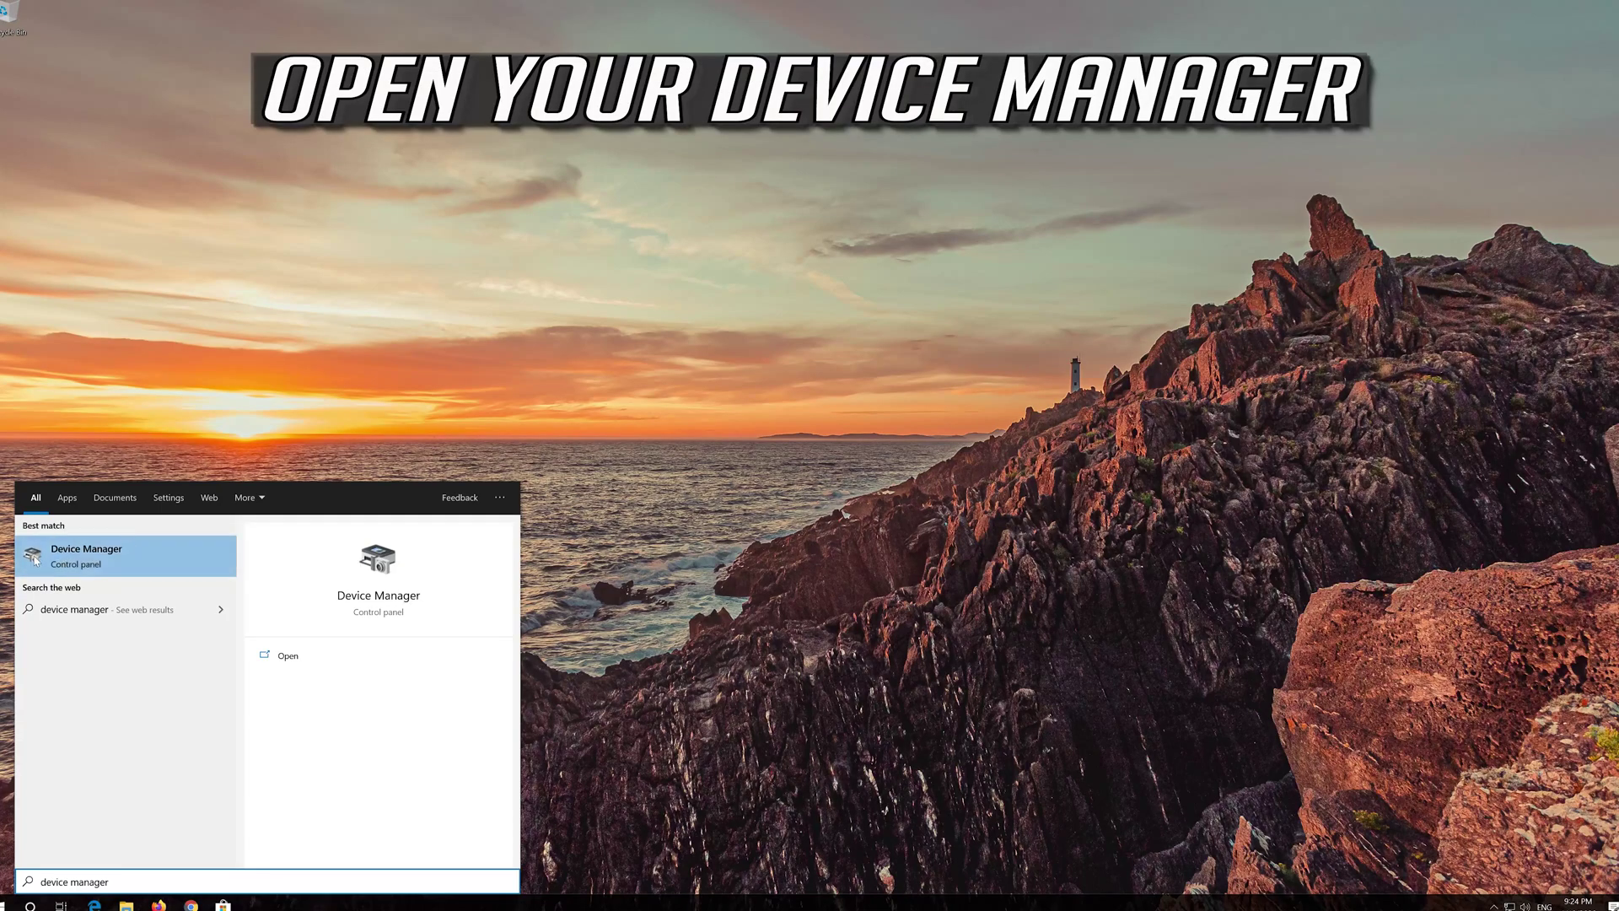
left_click(110, 561)
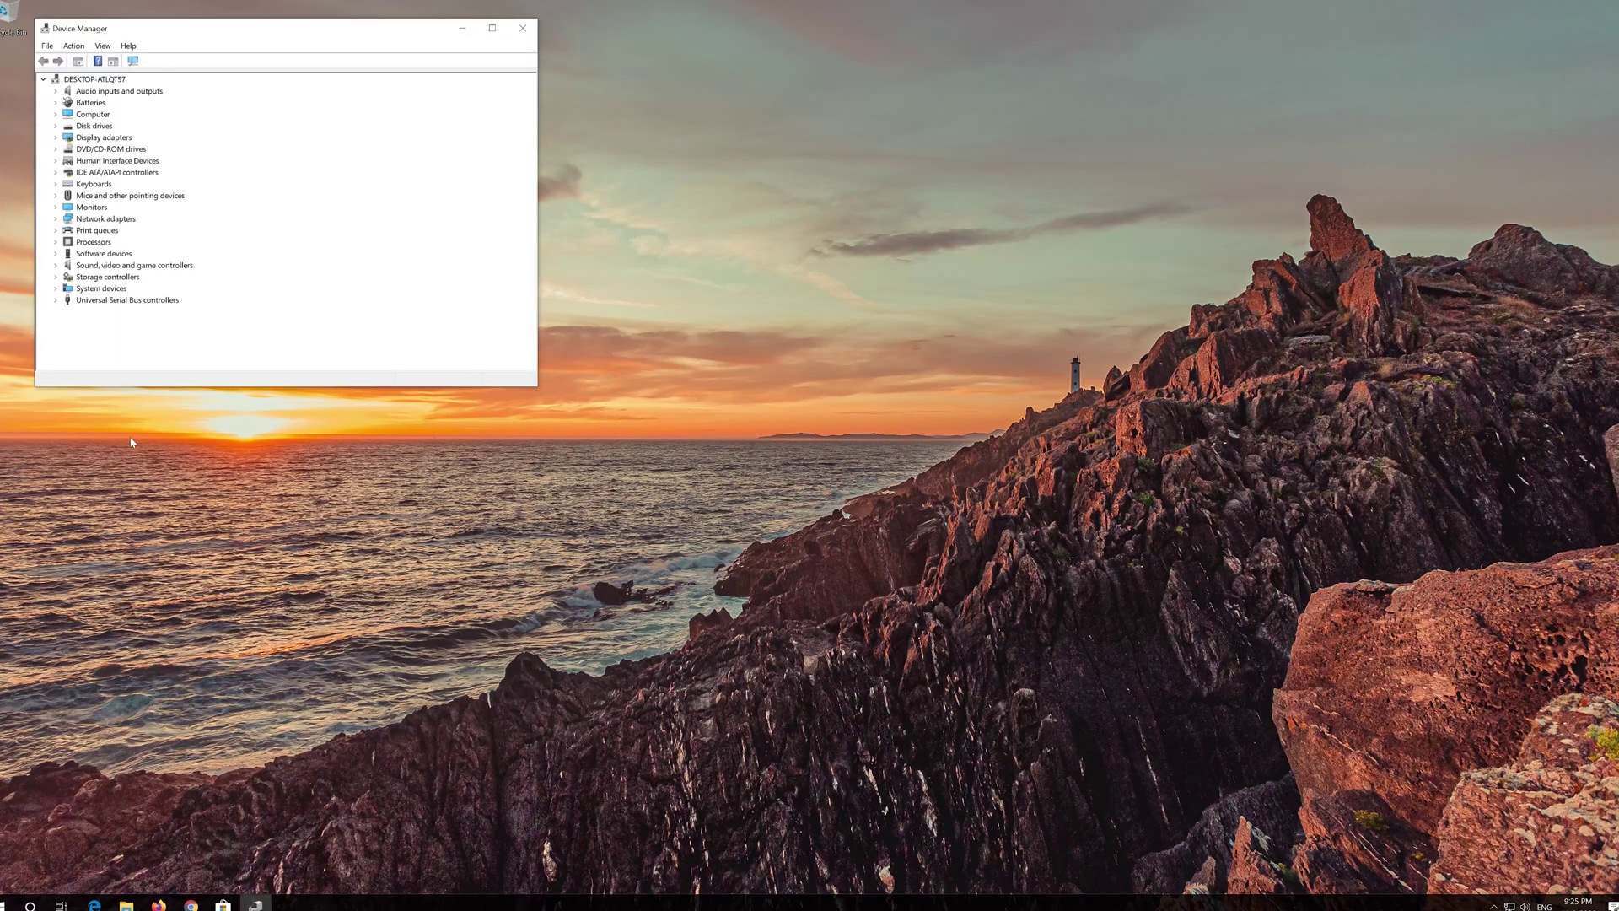
Step: Expand Network adapters and choose Uninstall device for the Intel(R) PRO/1000 MT Desktop Adapter
left_click_drag(289, 36, 725, 211)
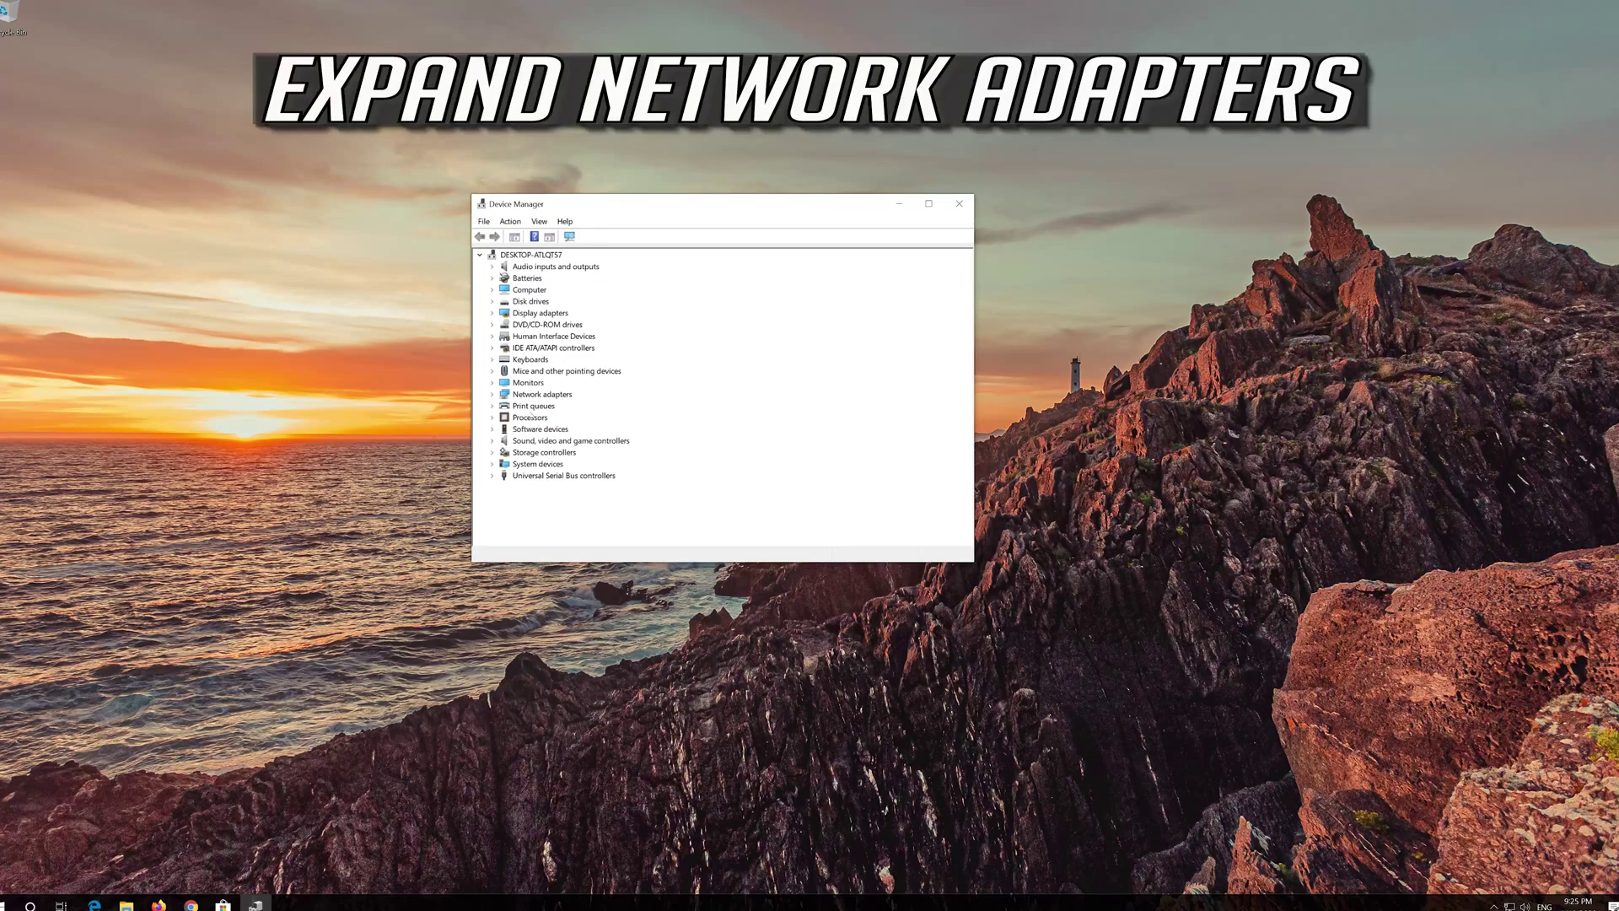
left_click(493, 395)
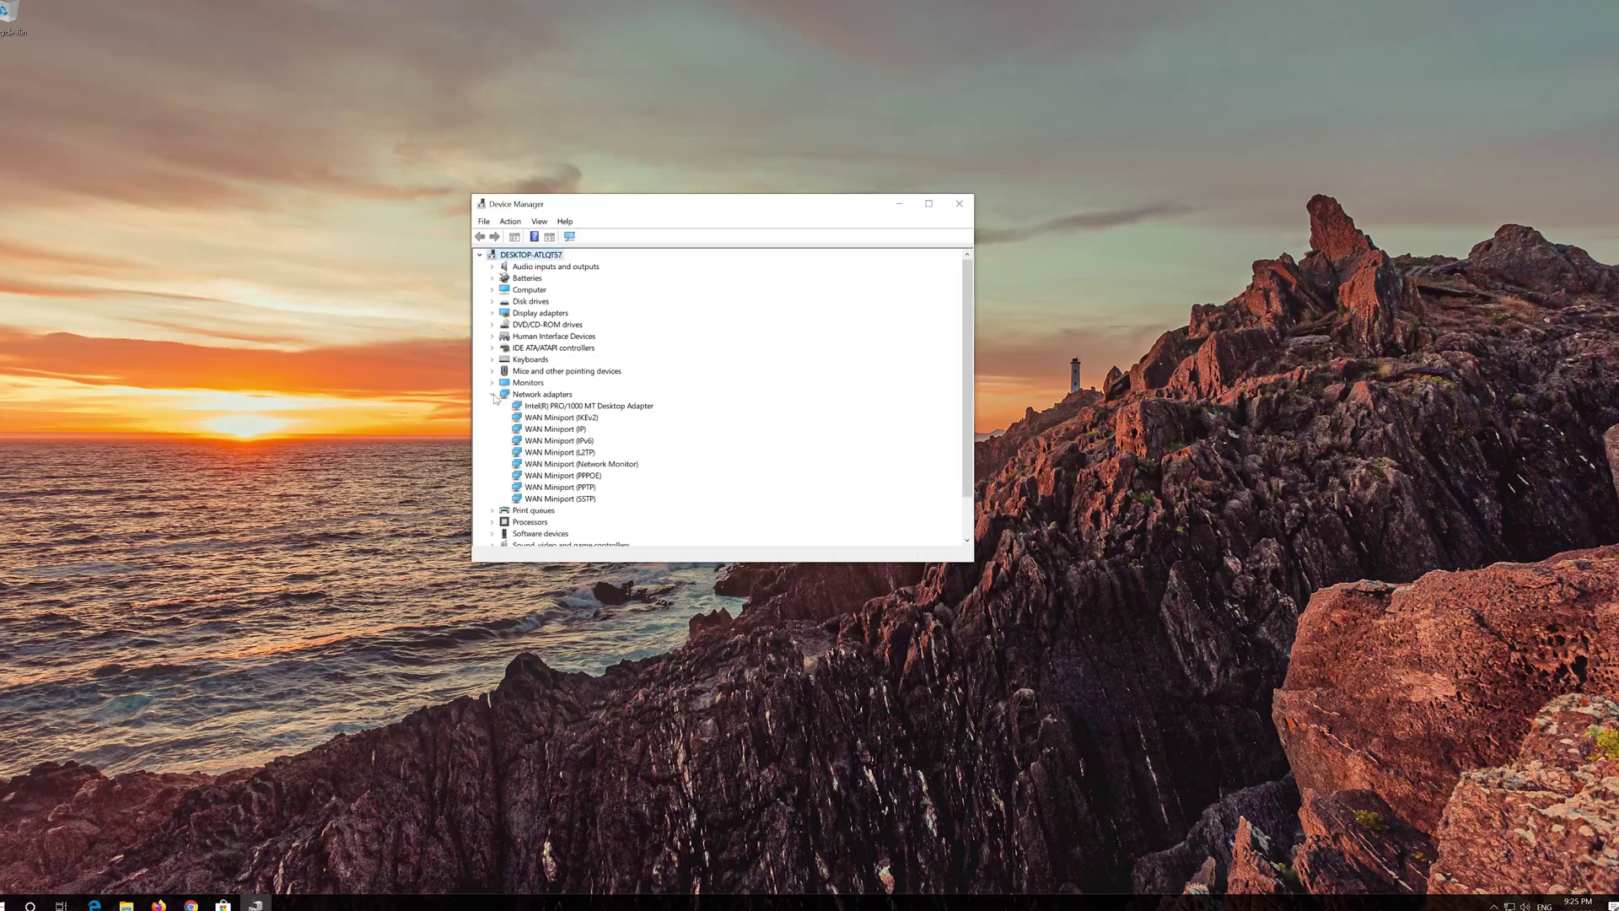
left_click(544, 406)
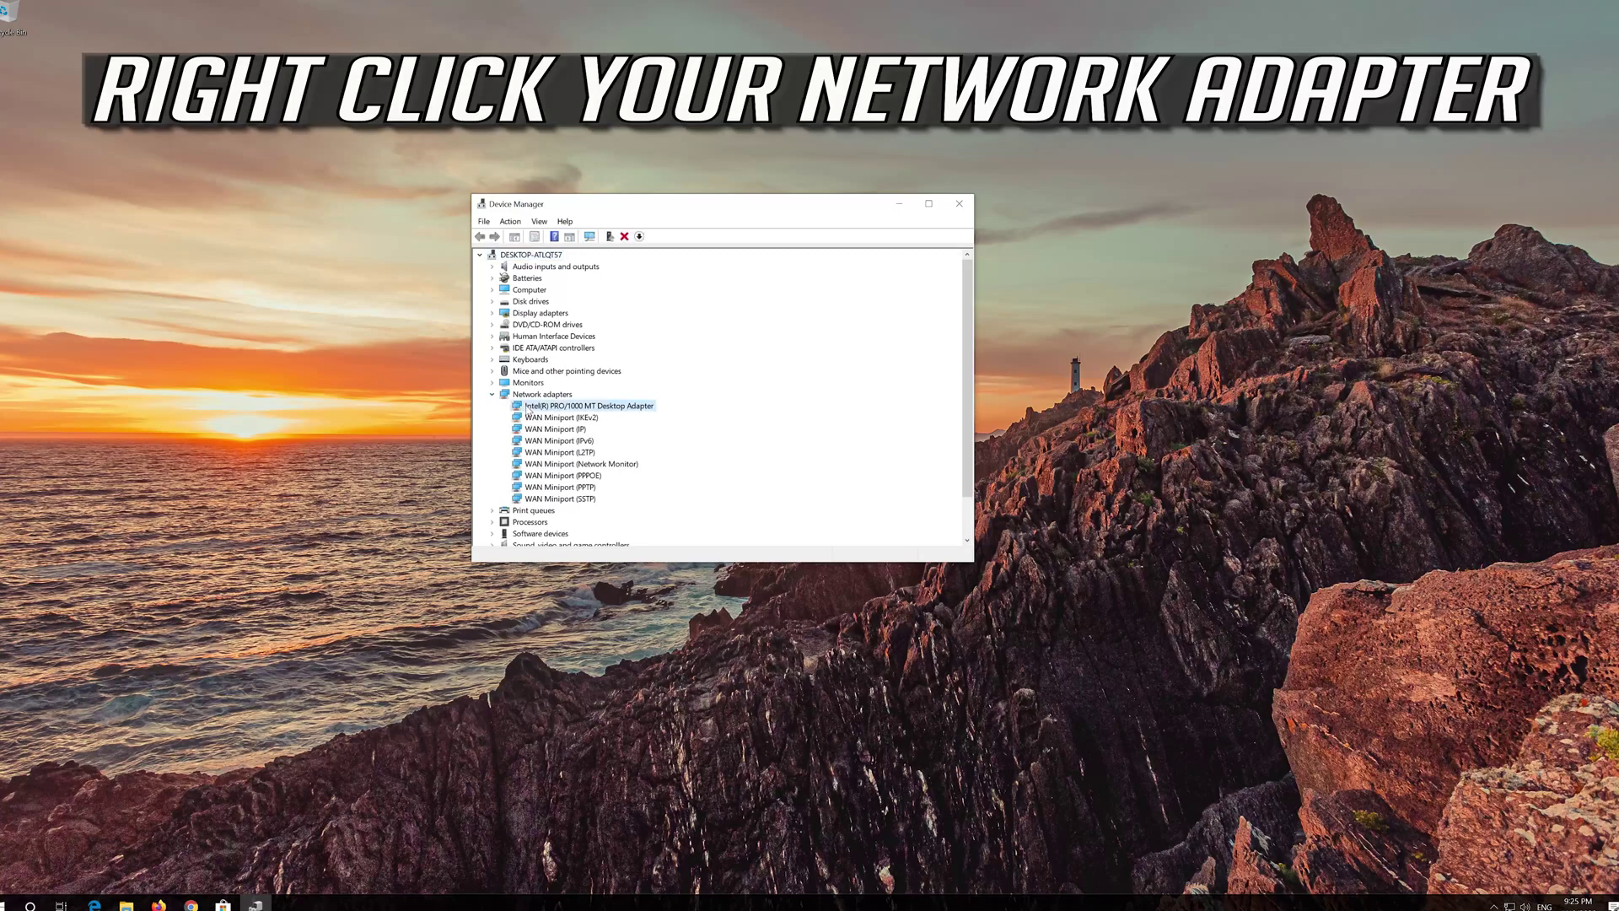
right_click(595, 407)
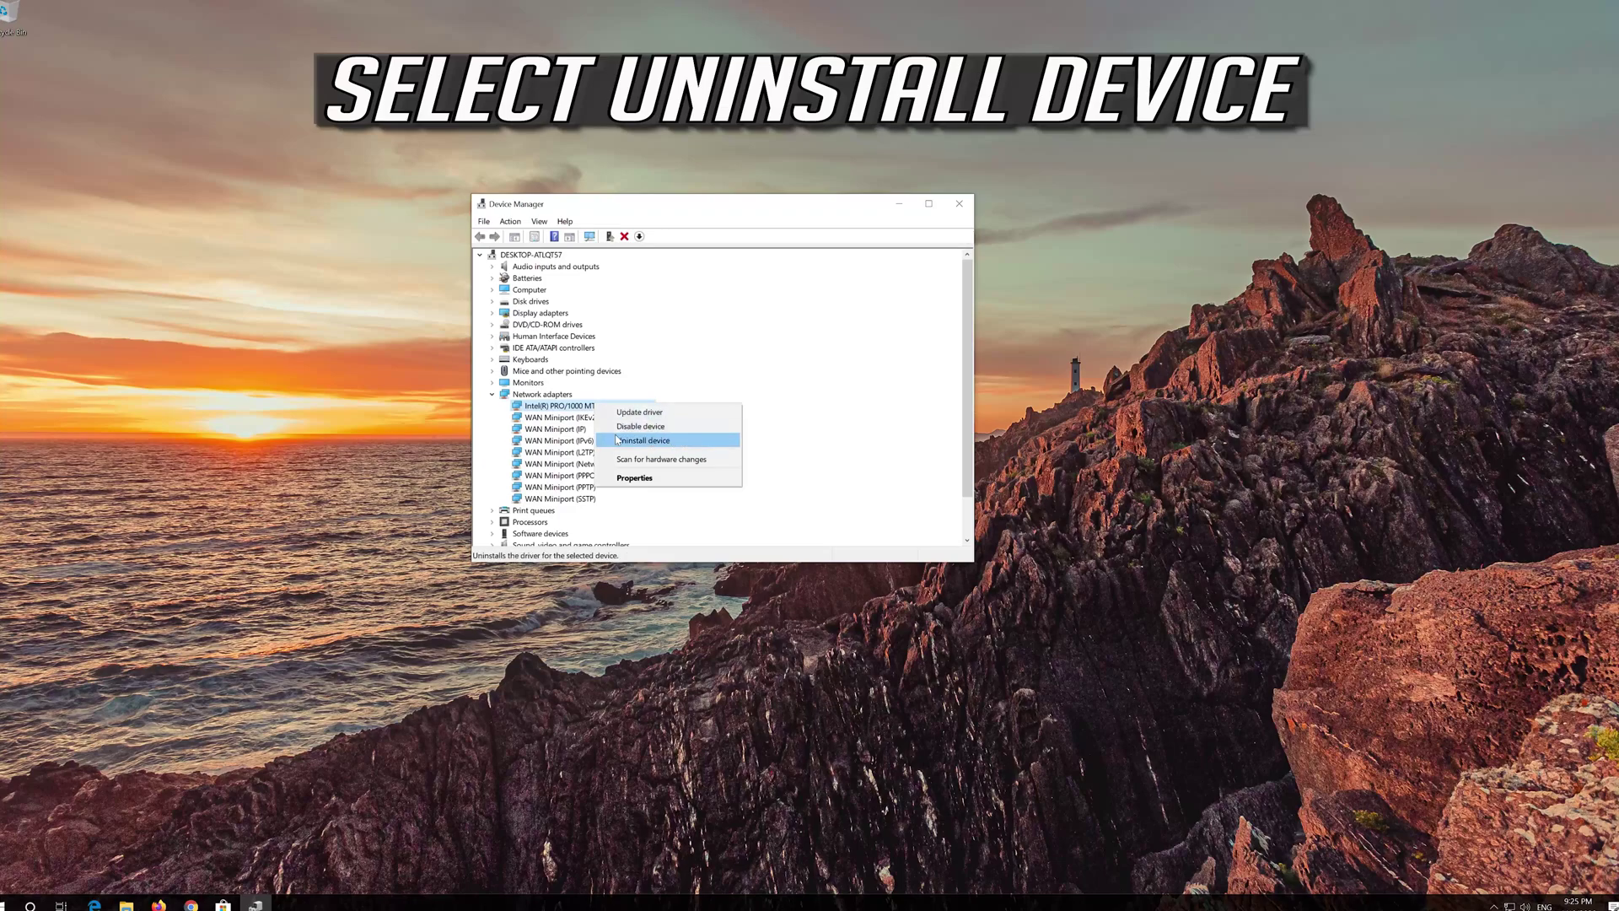
left_click(675, 447)
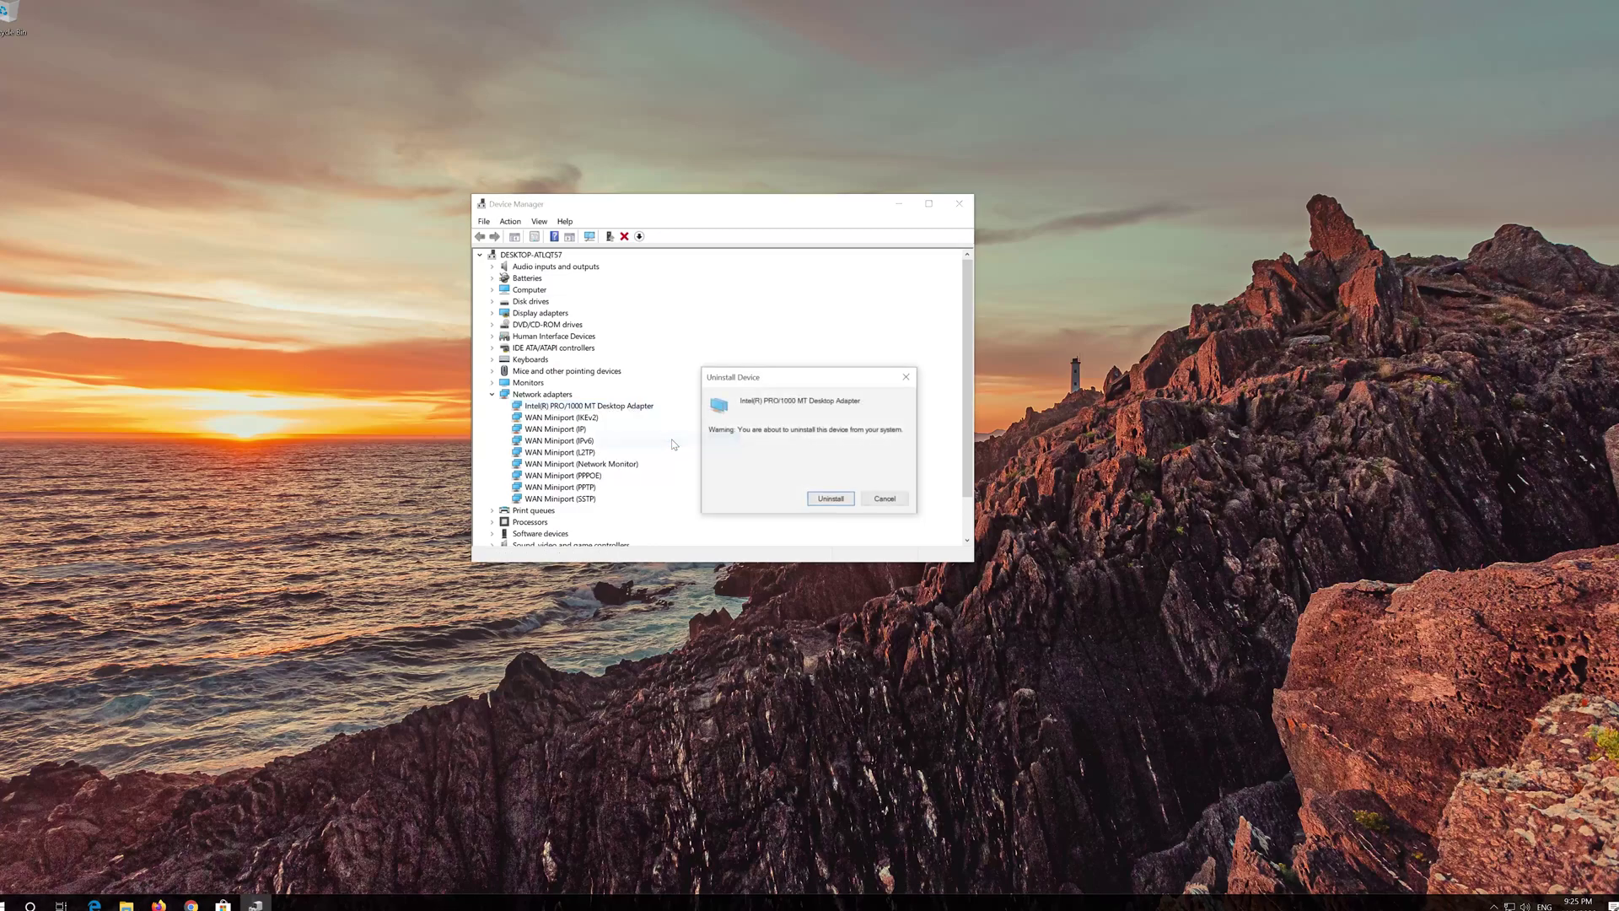
Step: Confirm uninstalling the Intel adapter and close Device Manager
left_click(840, 501)
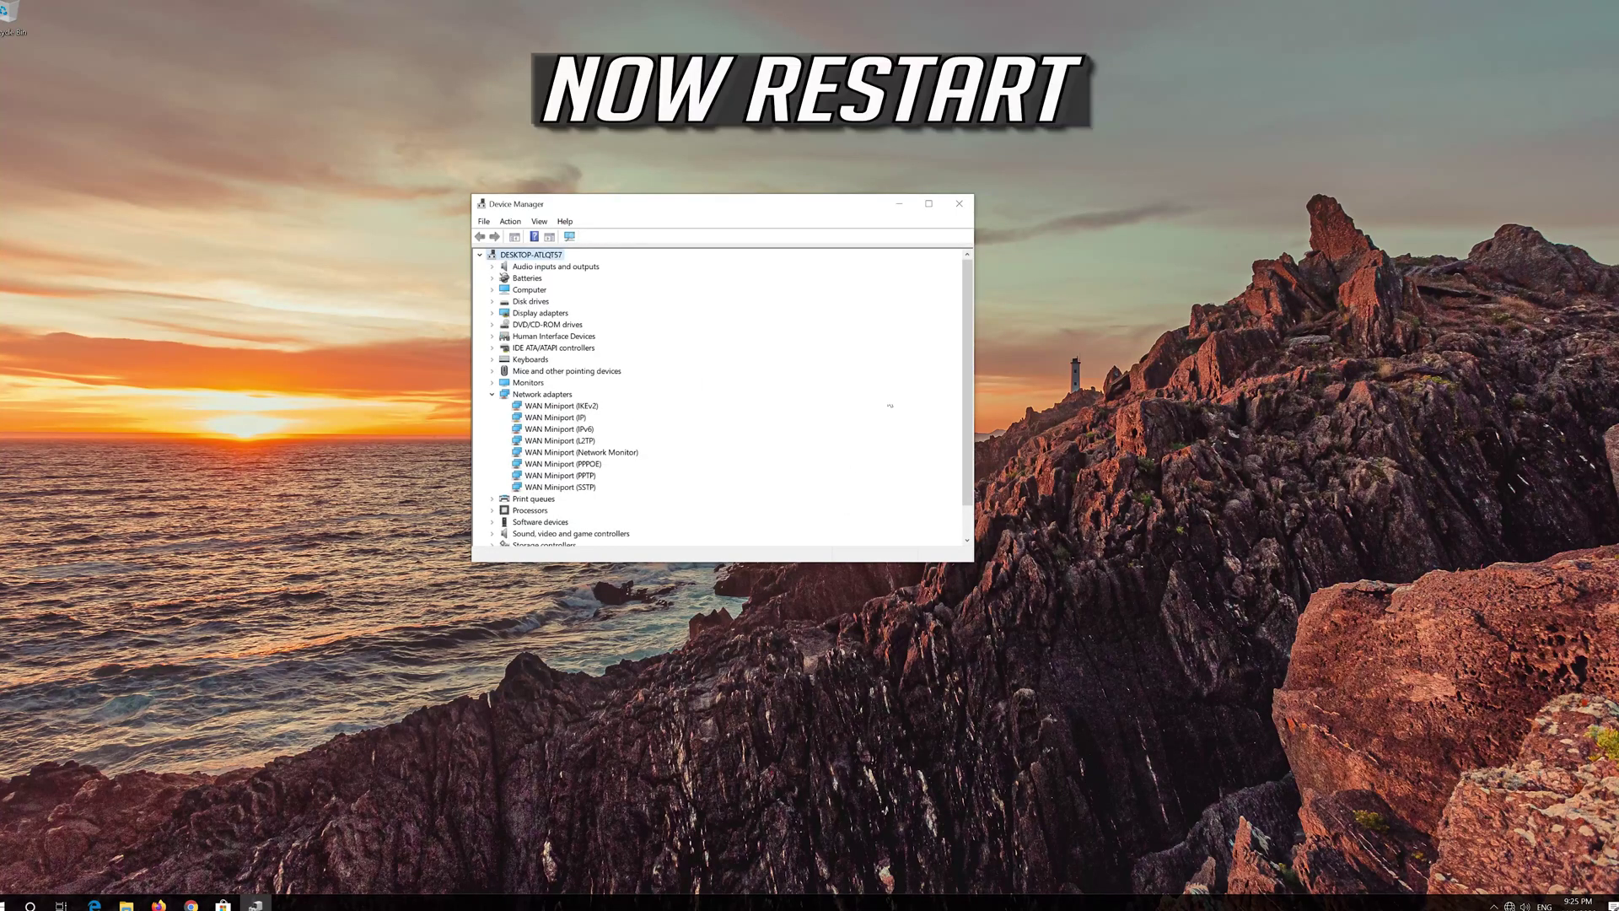
left_click(967, 207)
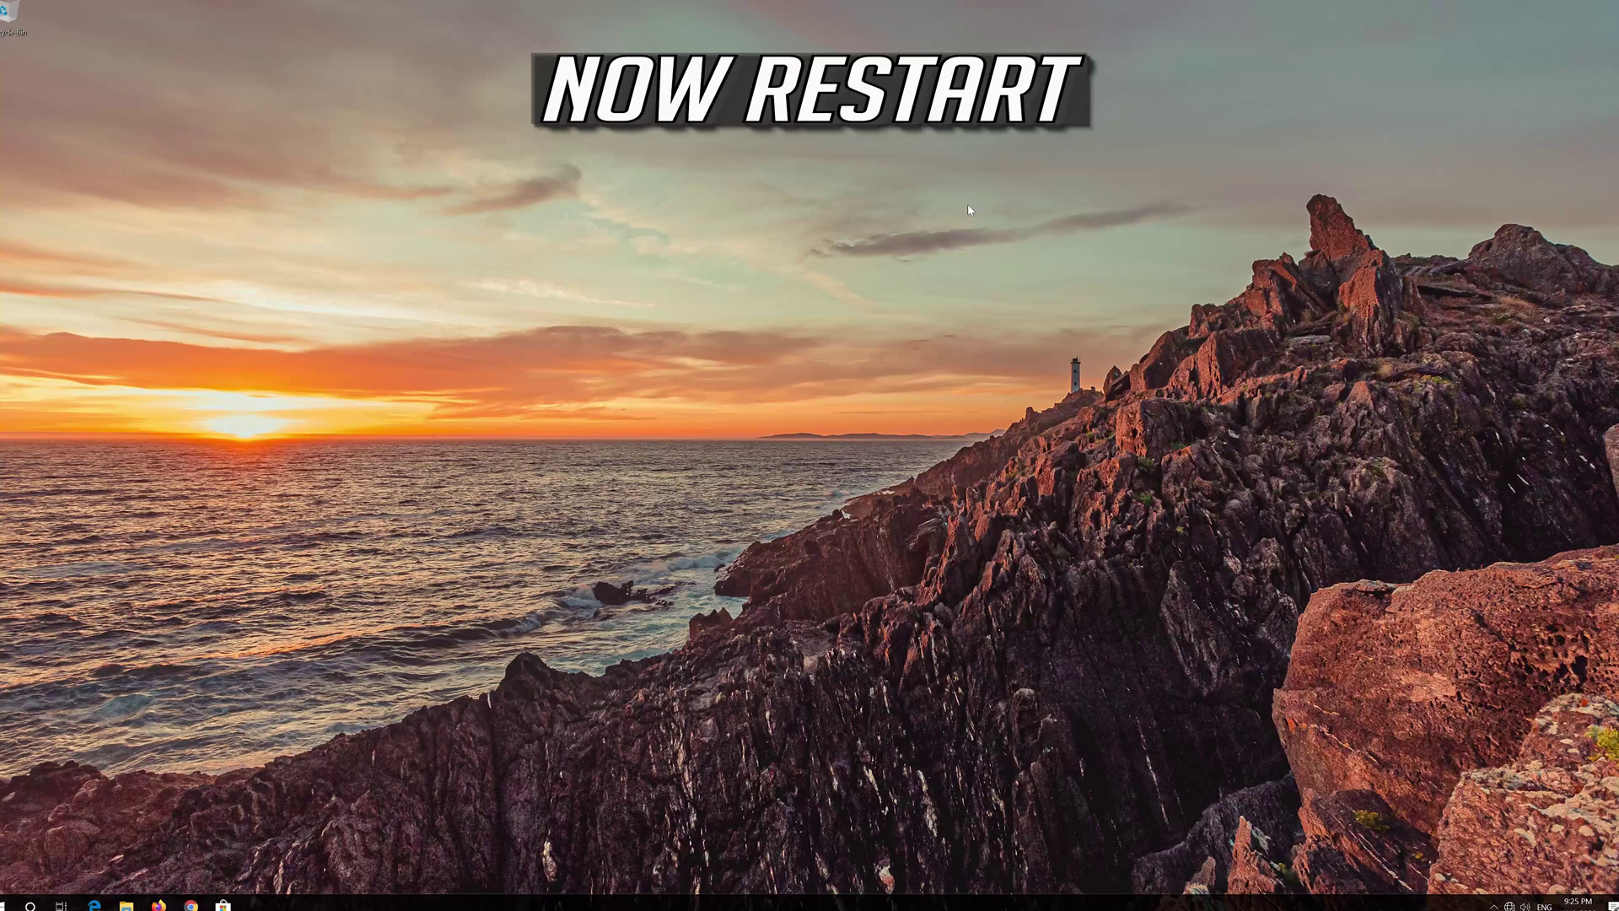
Step: Restart the PC again through the Start menu's Power options
left_click(12, 904)
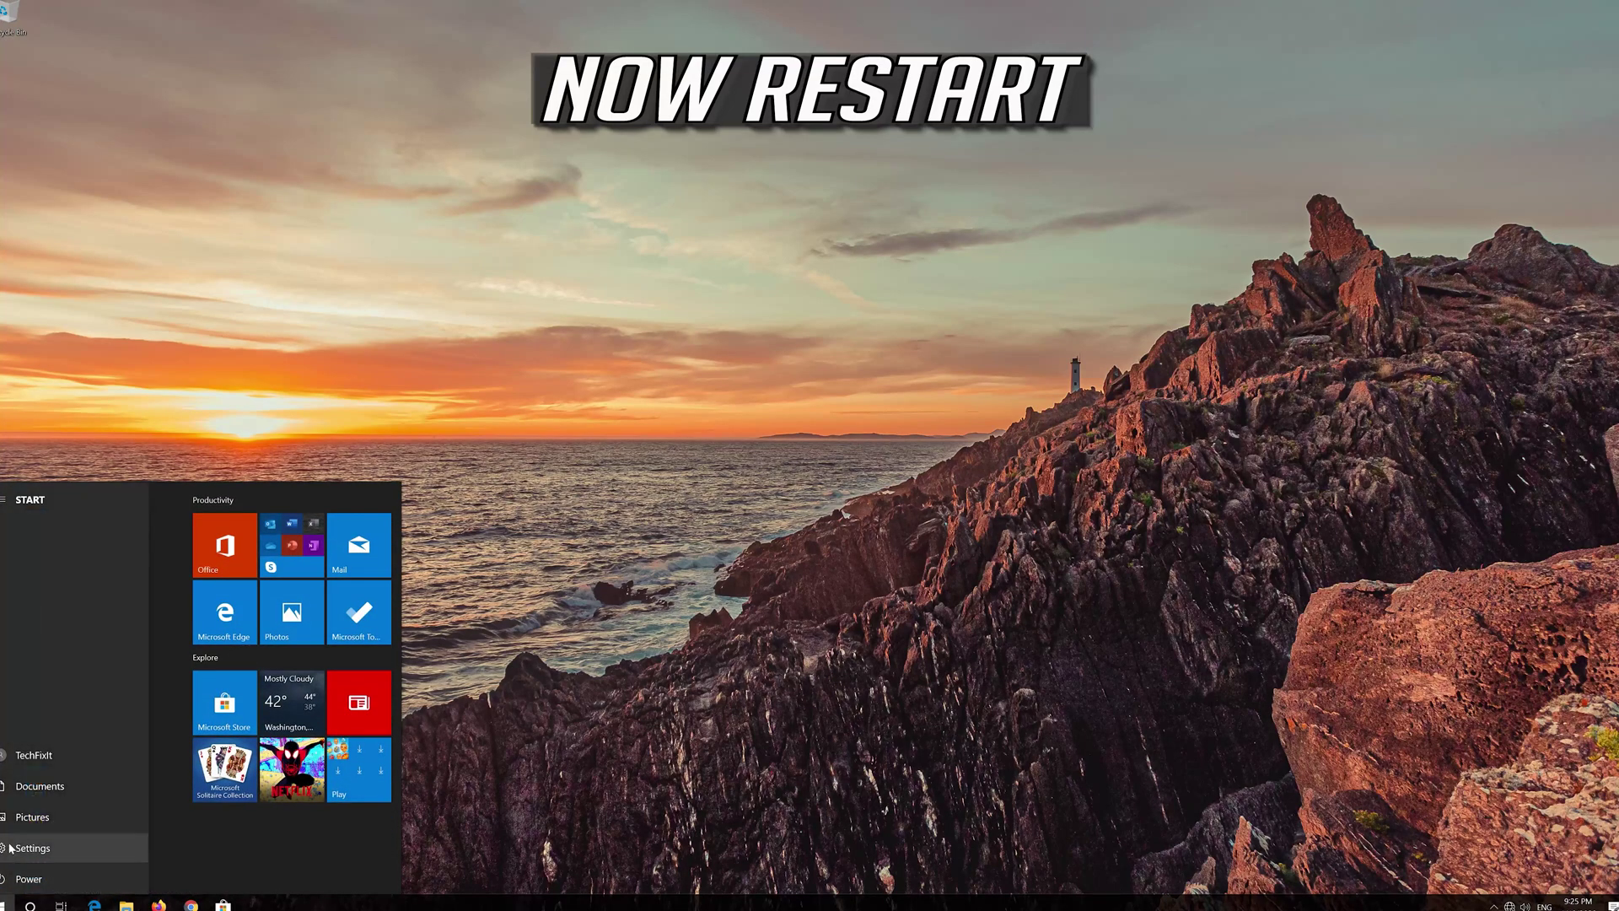
left_click(25, 879)
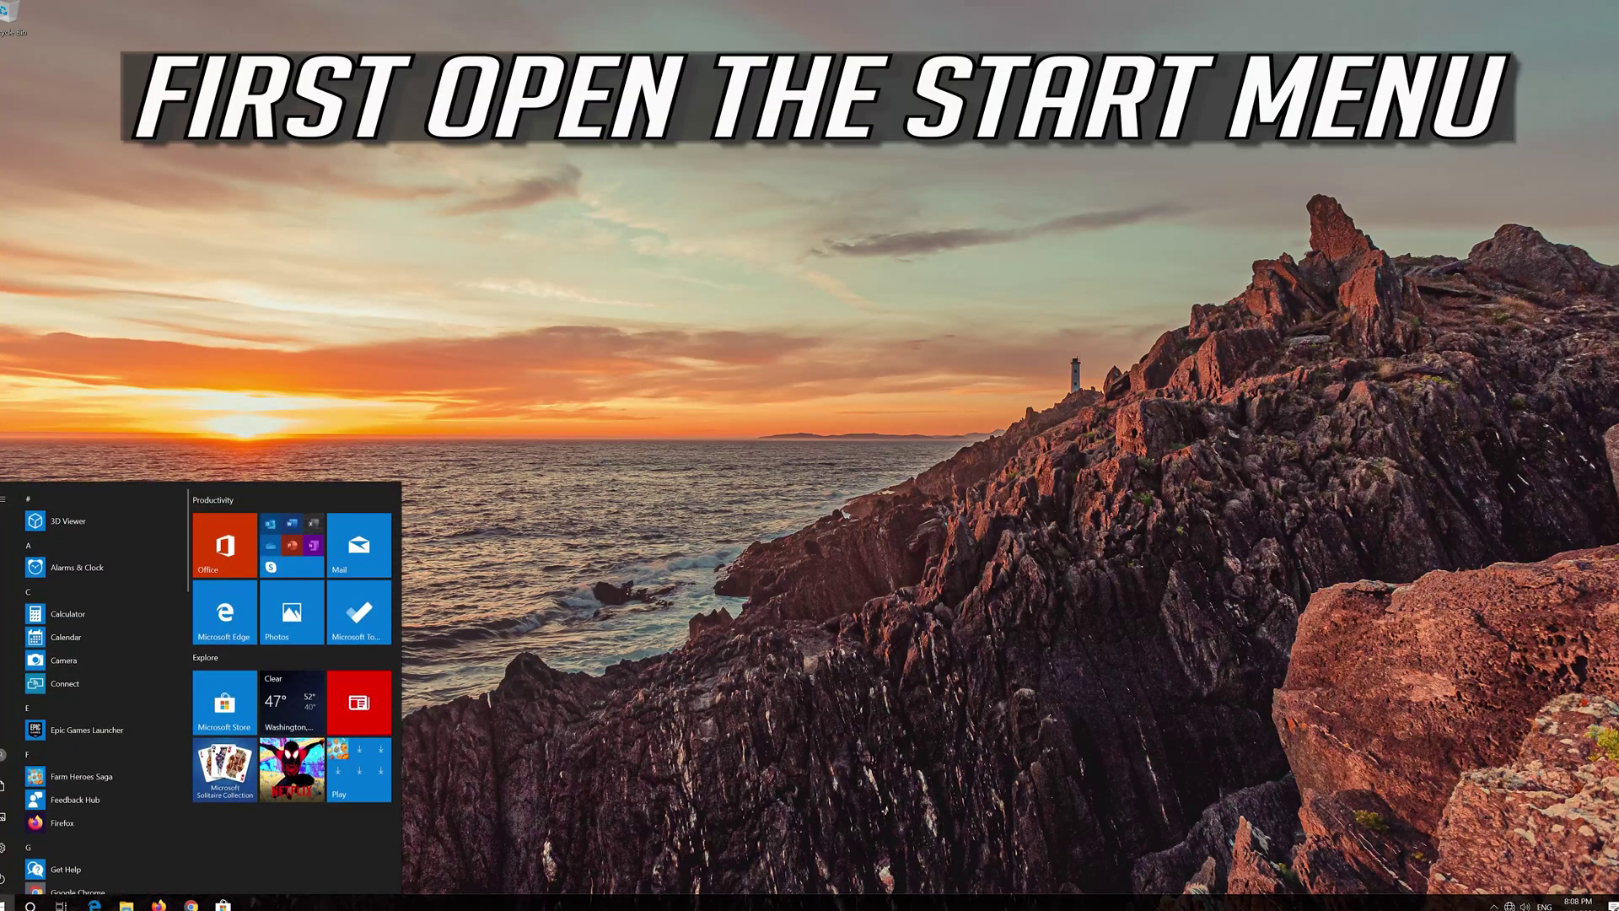
Step: In Settings, go to Update & Security > Troubleshoot and select Internet Connections
mouse_move(7, 856)
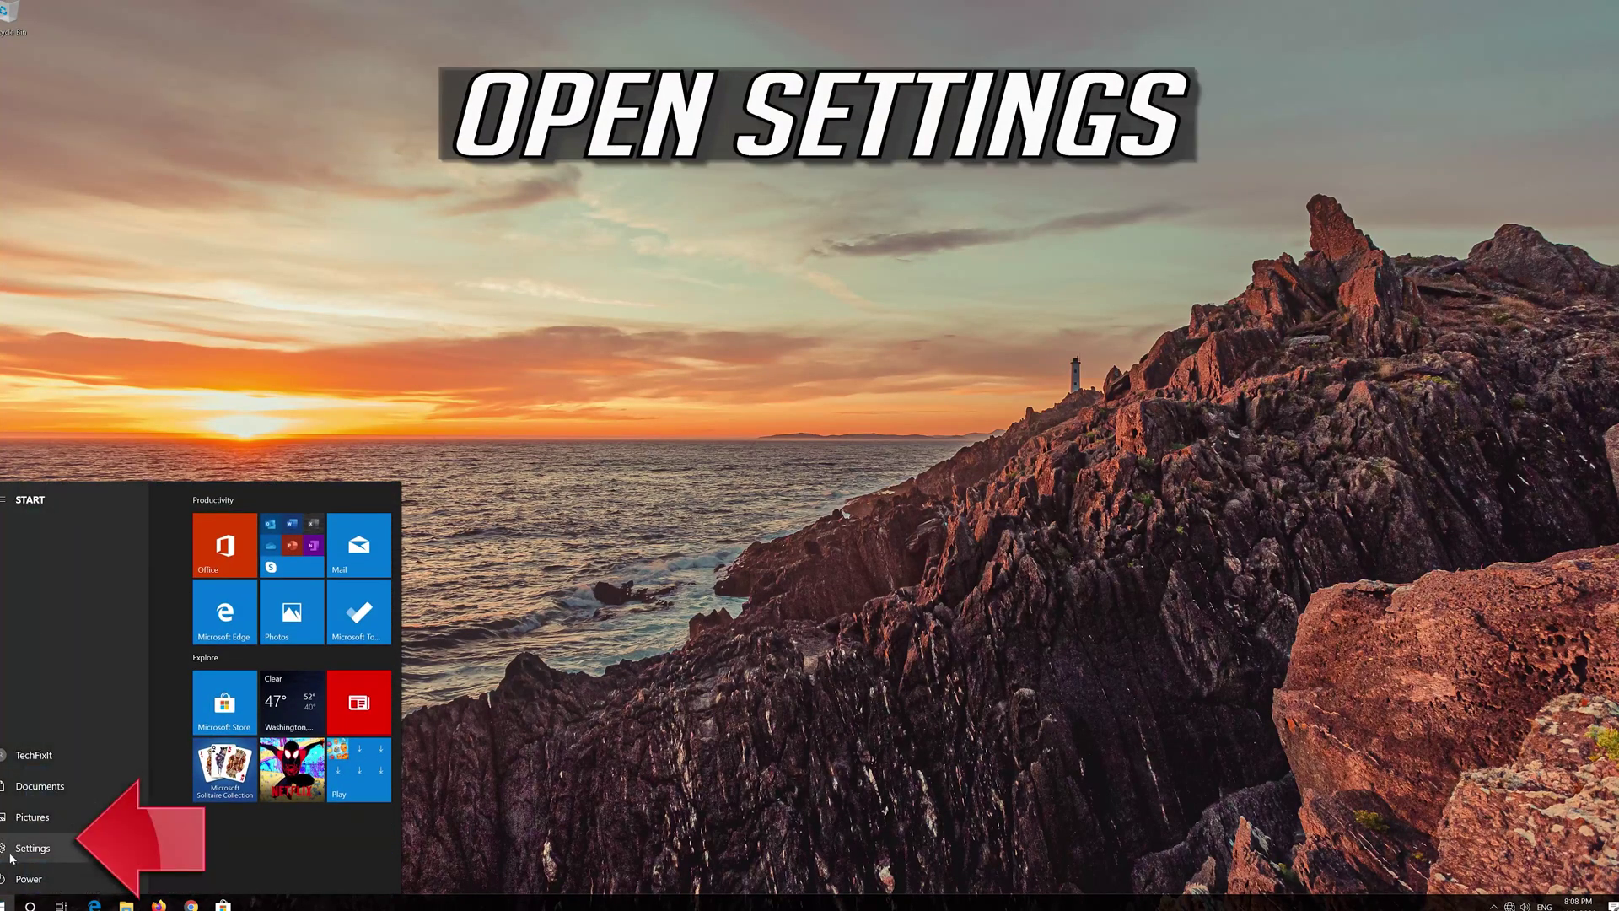
left_click(67, 851)
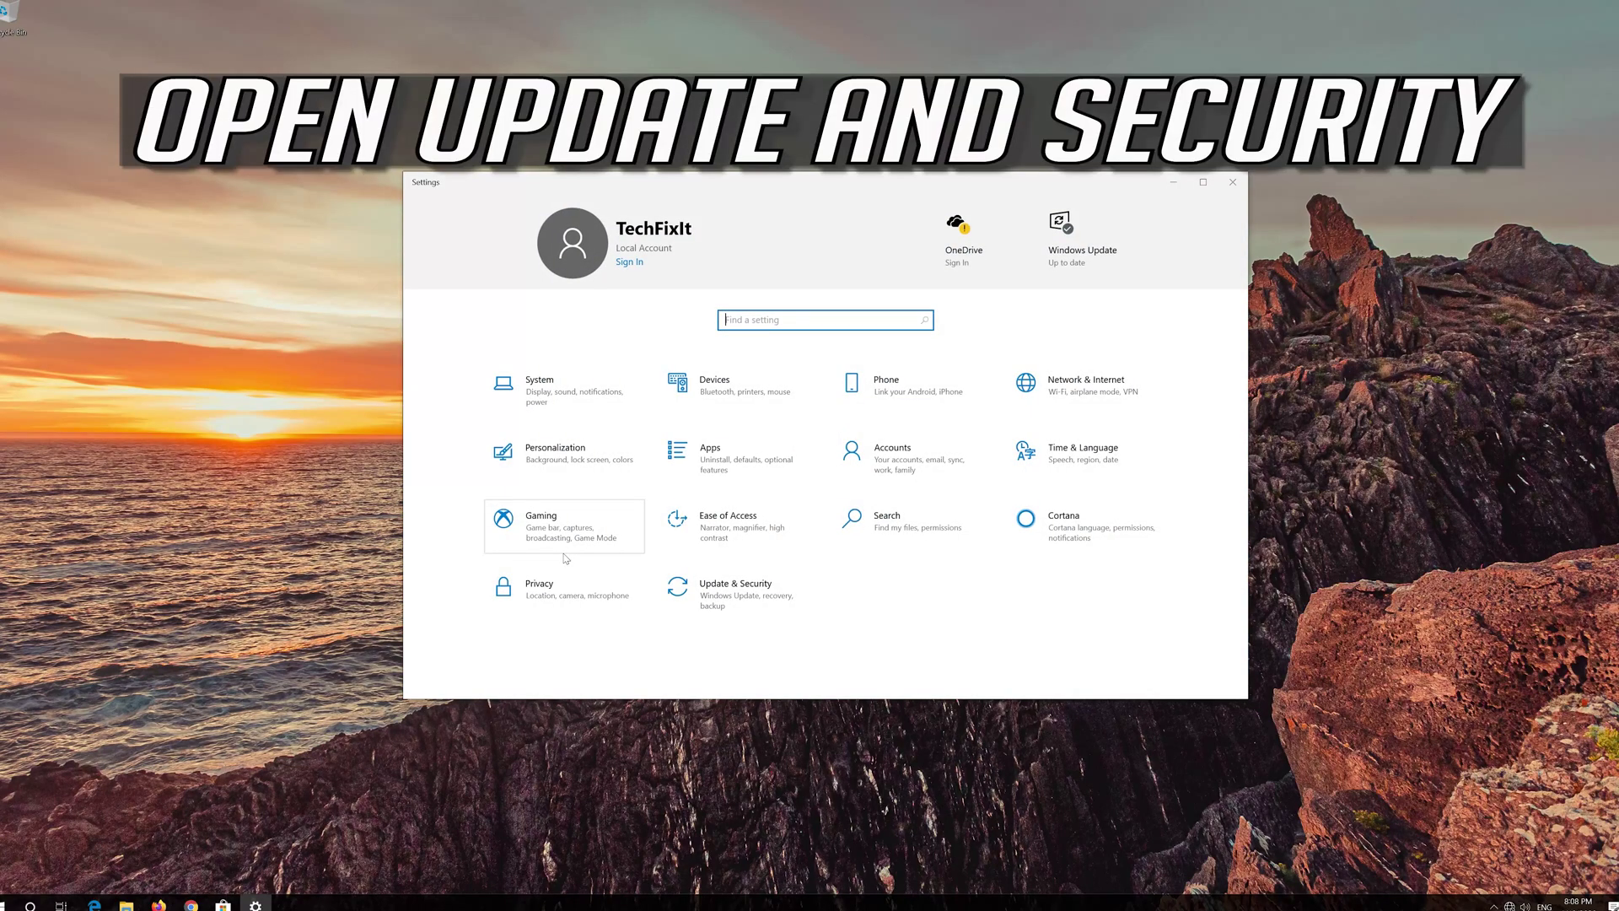
left_click(719, 604)
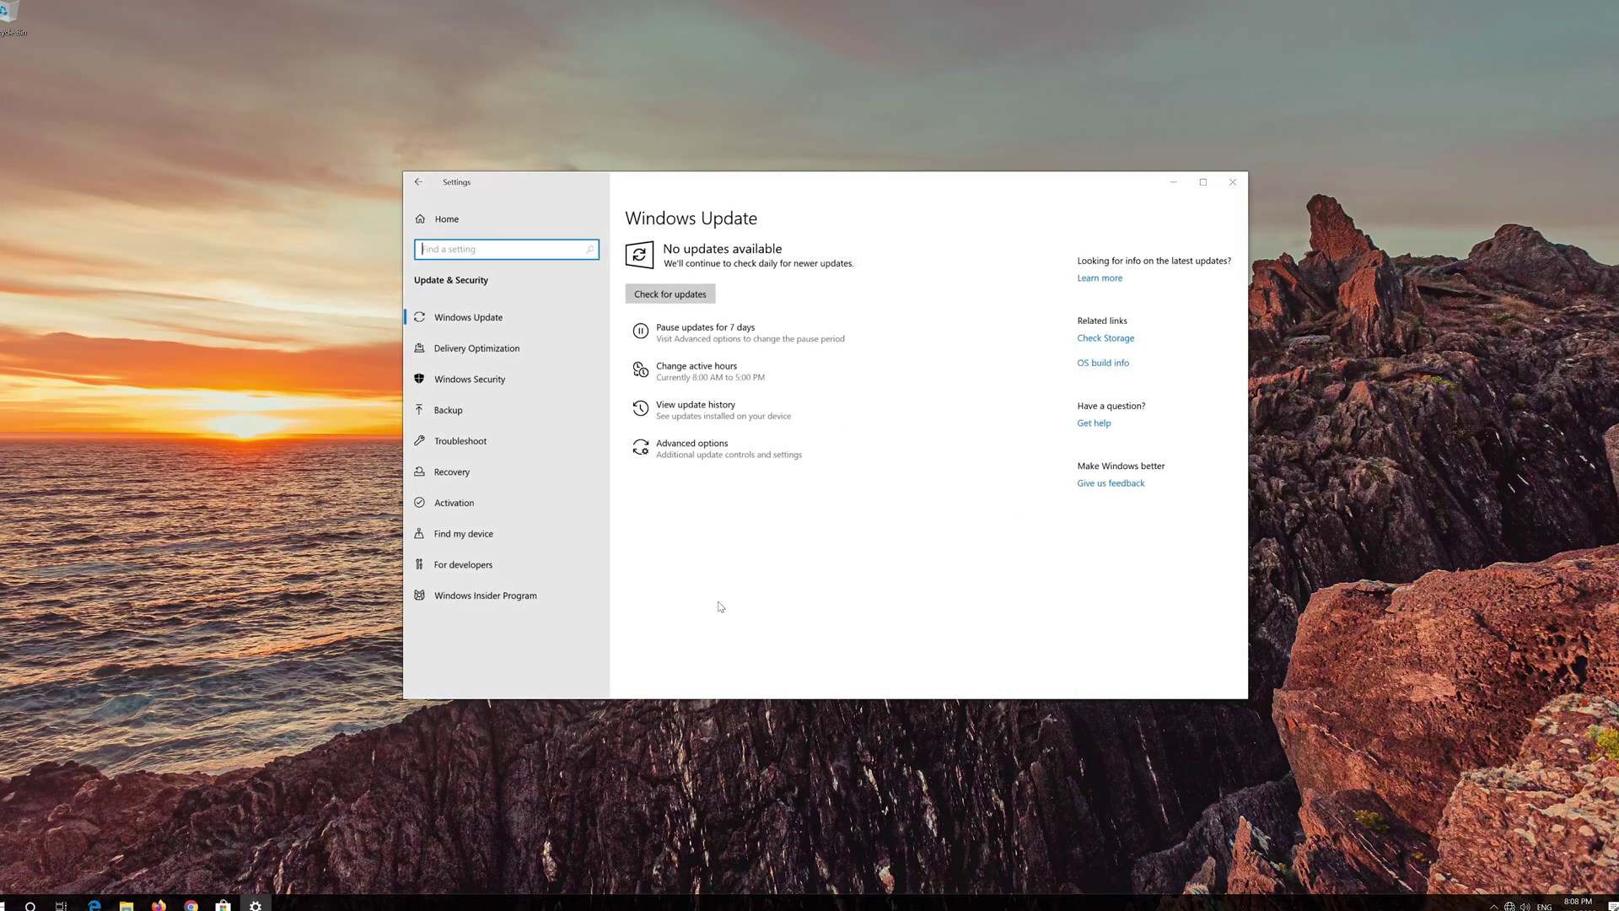
left_click(520, 447)
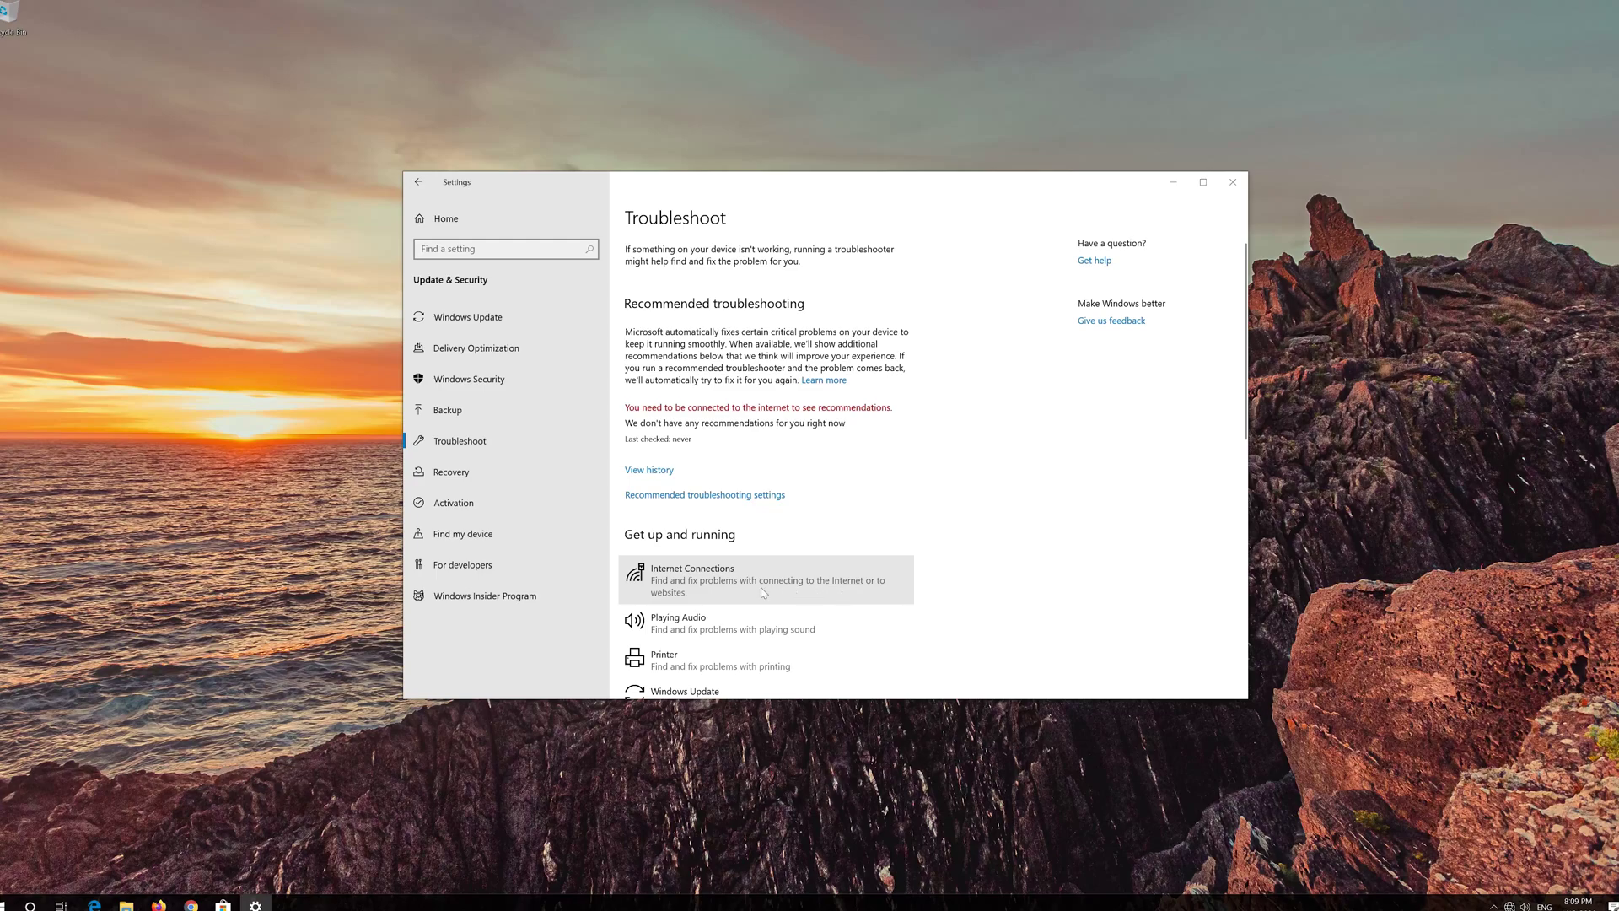
left_click(764, 593)
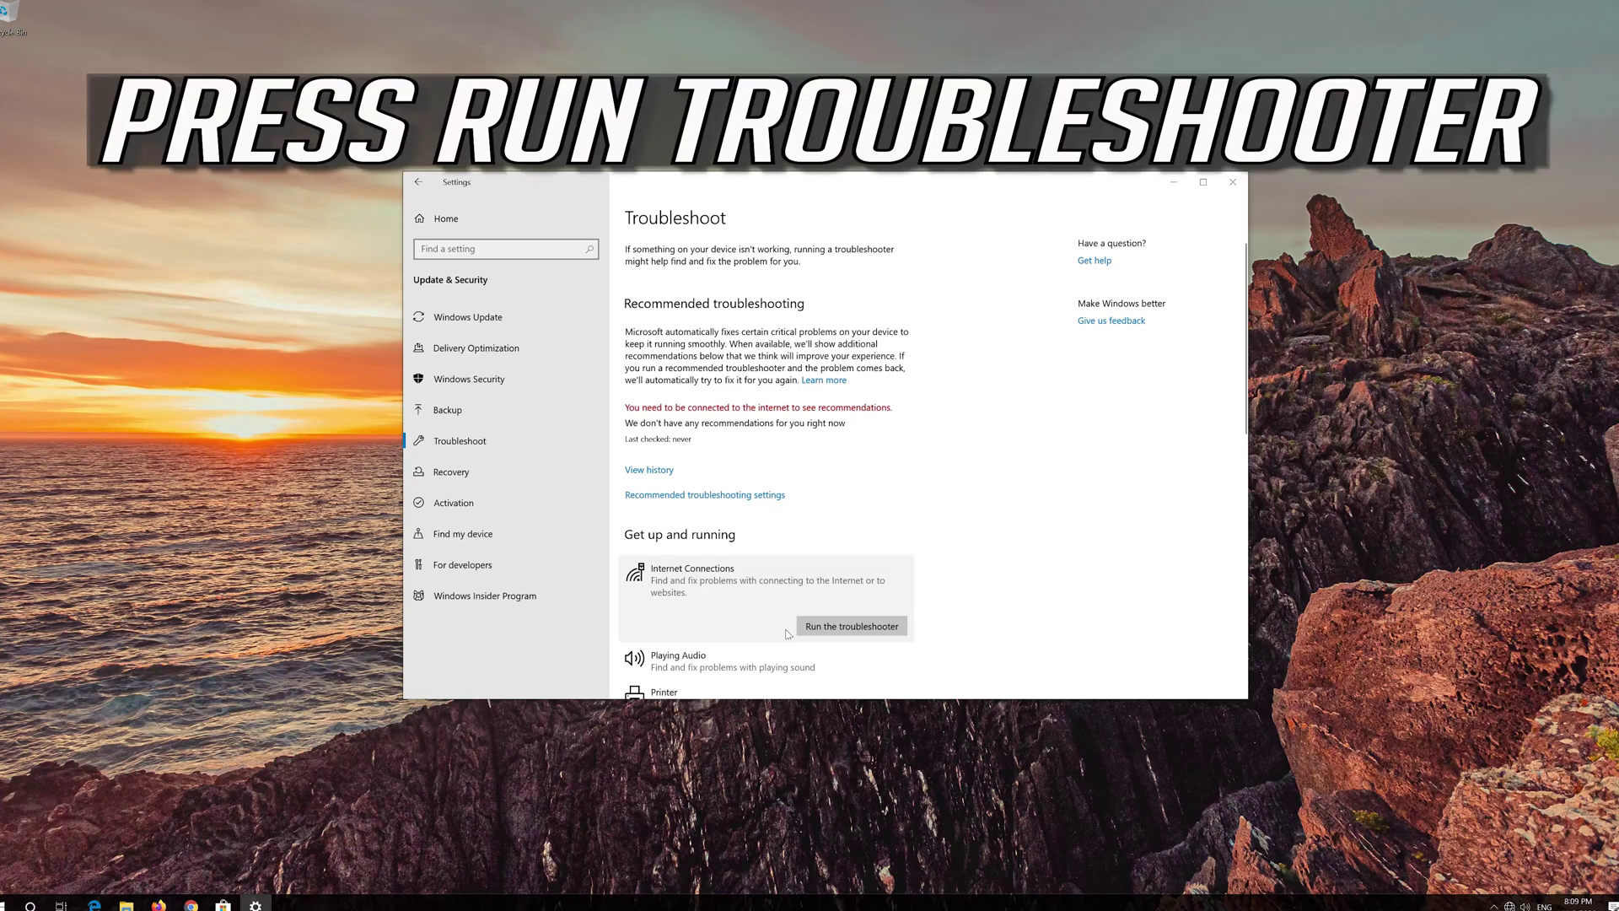
Step: Run the Internet Connections troubleshooter
left_click(852, 622)
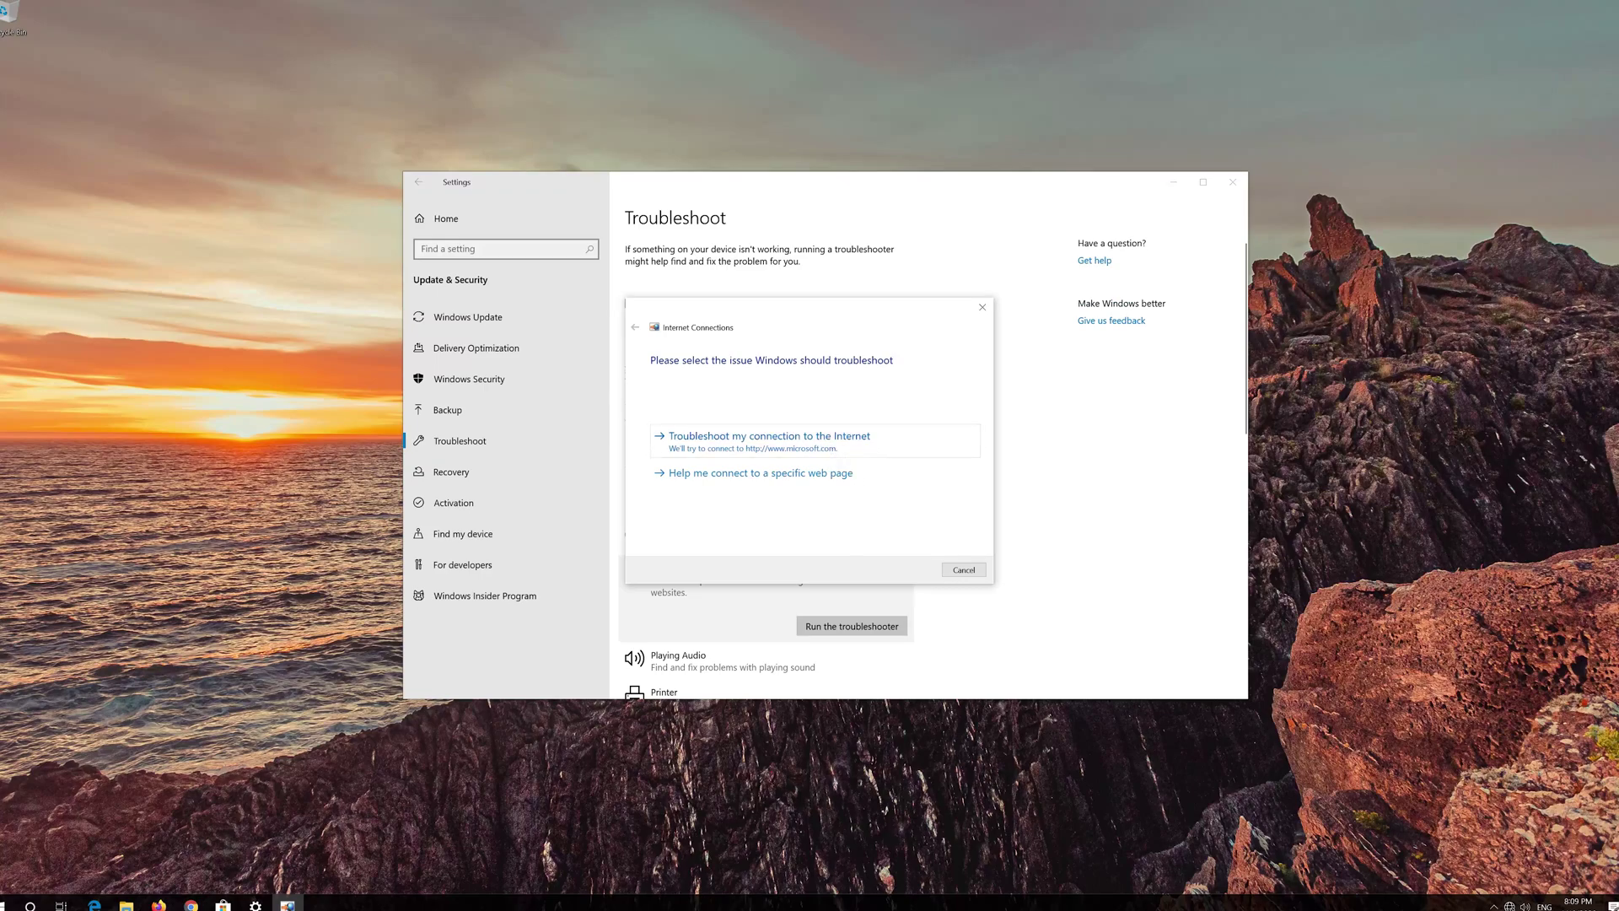
Step: Troubleshoot the Internet connection and apply the Ethernet adapter repairs as administrator
left_click(838, 445)
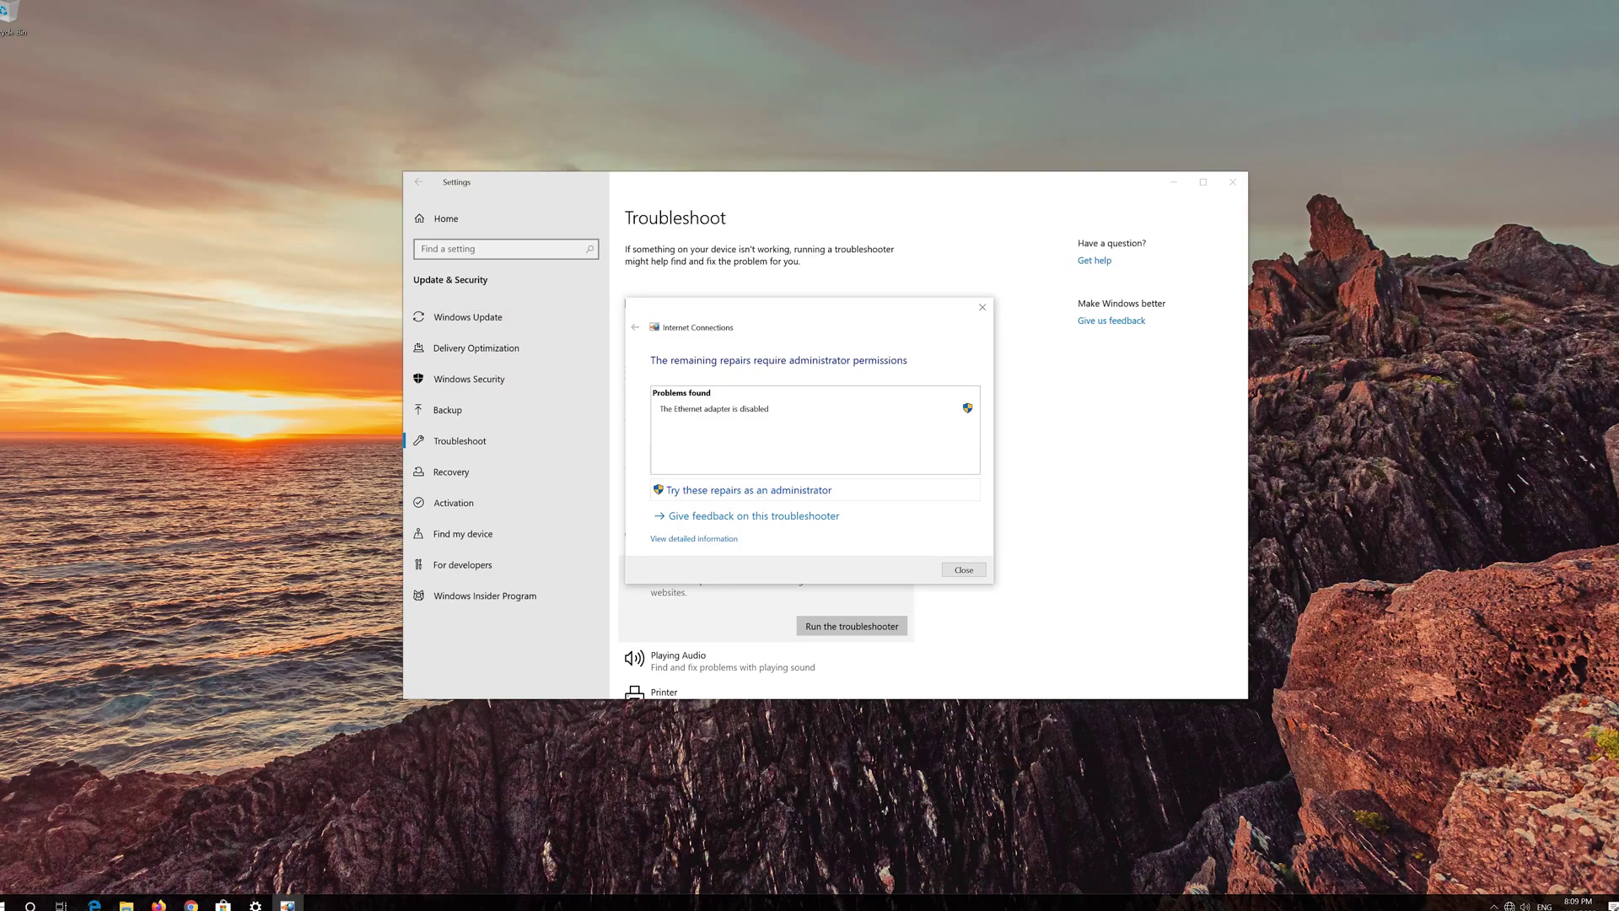
left_click(807, 490)
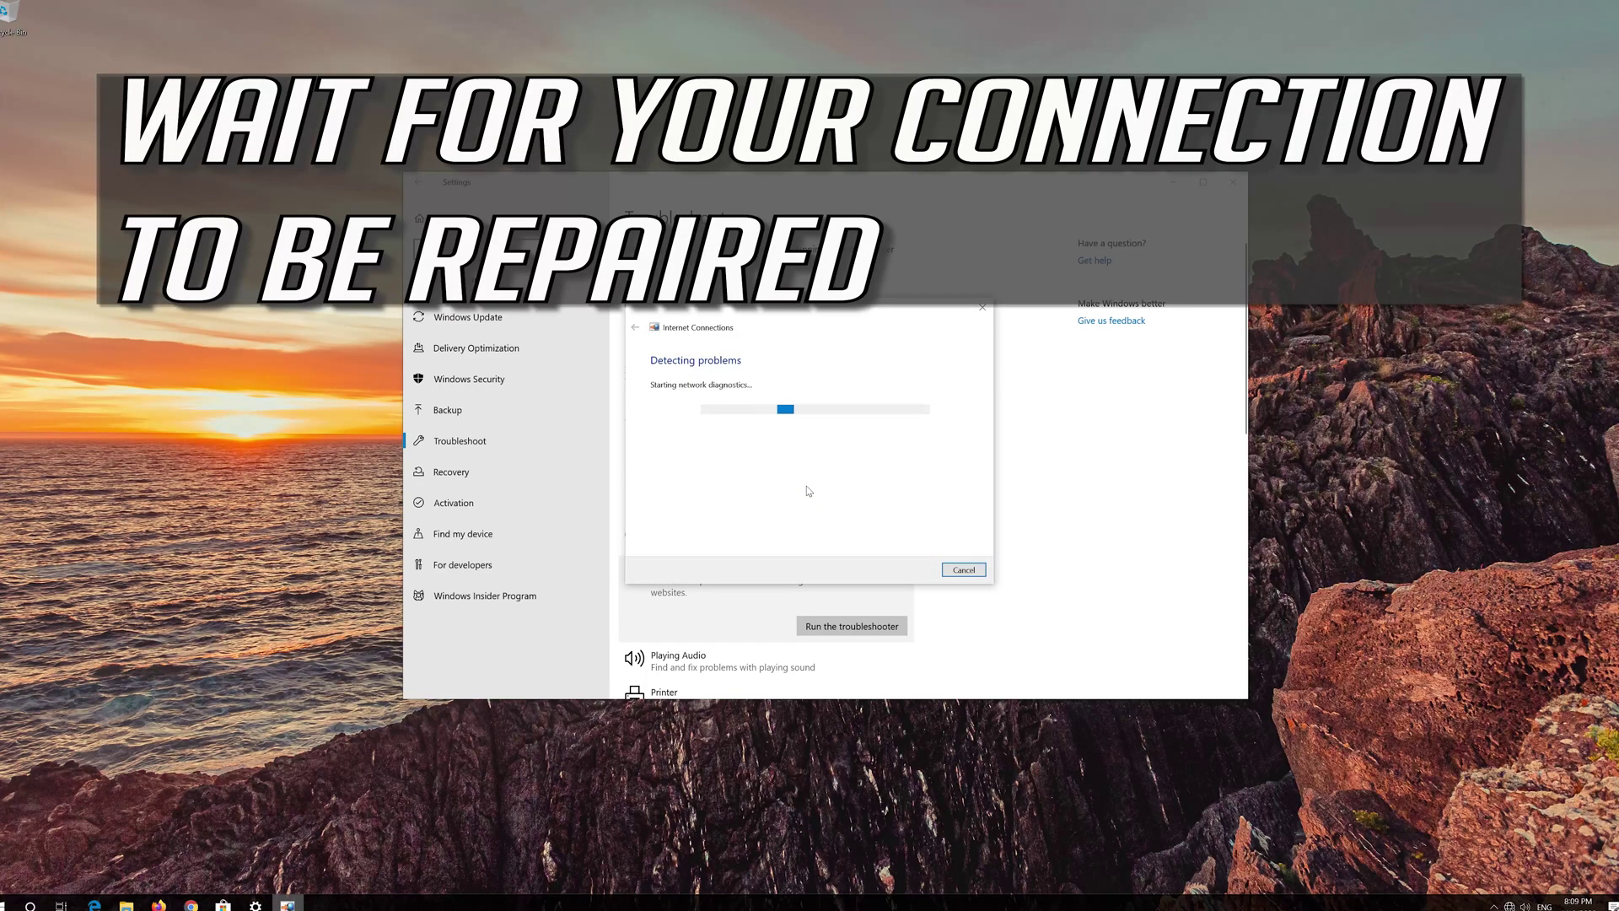